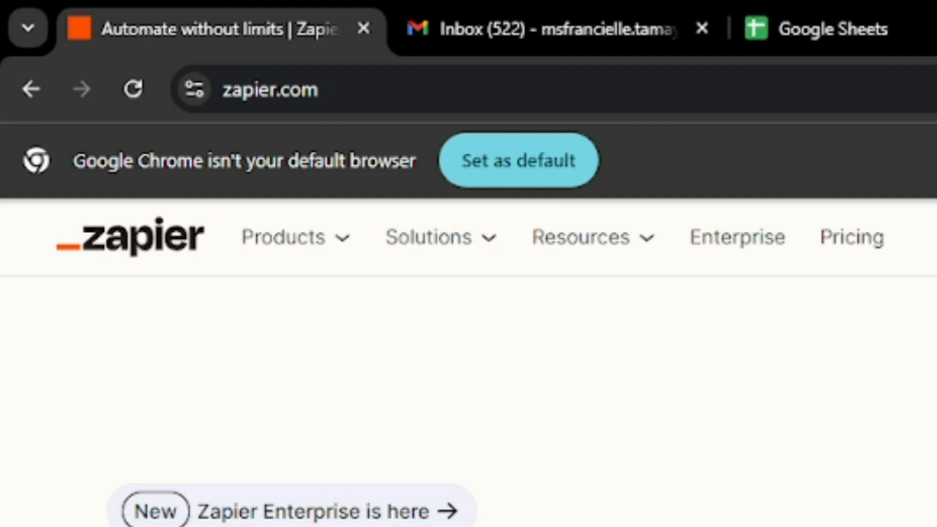
- Go from the zapier.com homepage to its Sign up page
click(316, 89)
drag(317, 89, 216, 90)
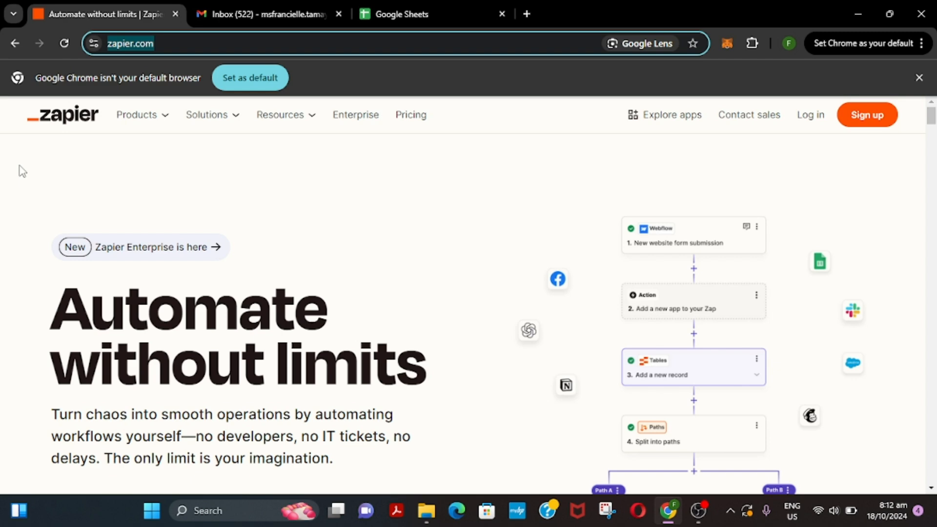
click(40, 343)
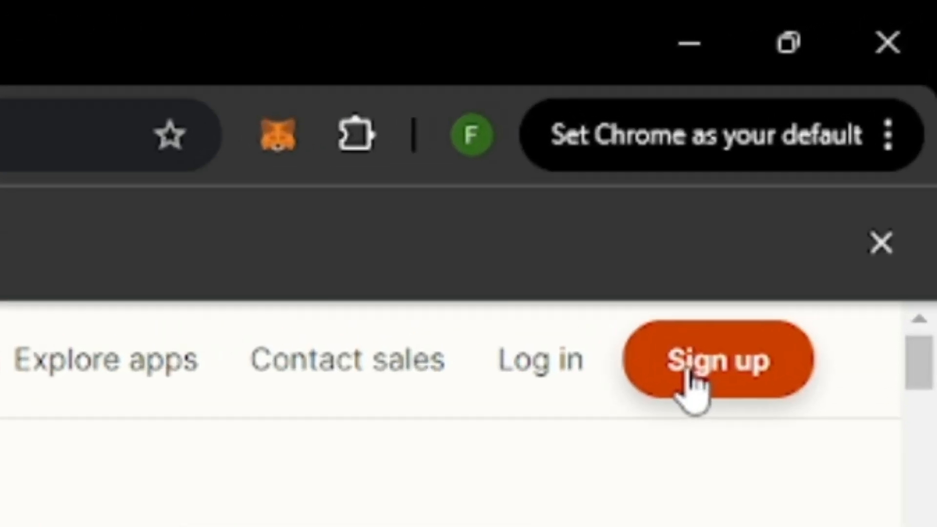
click(691, 386)
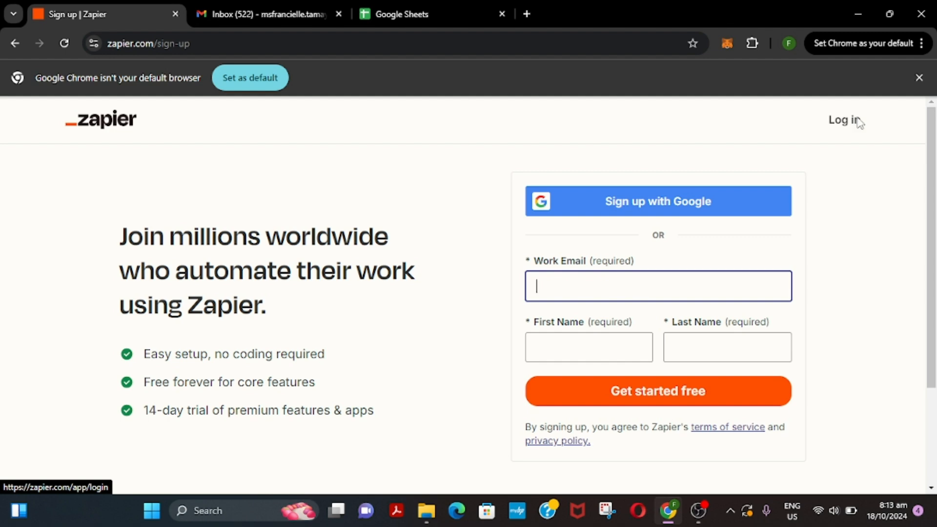
- Sign up with Google, choosing the Google account and approving the consent screen
click(685, 195)
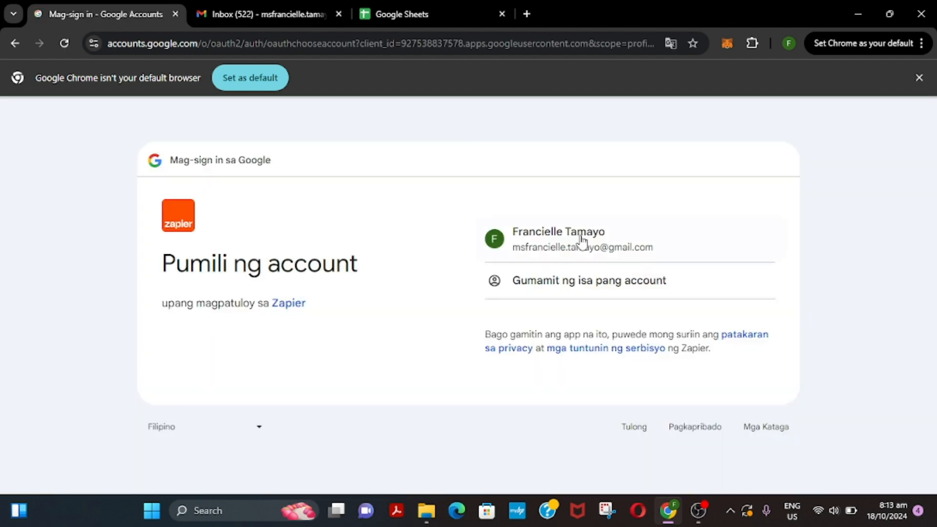
click(582, 240)
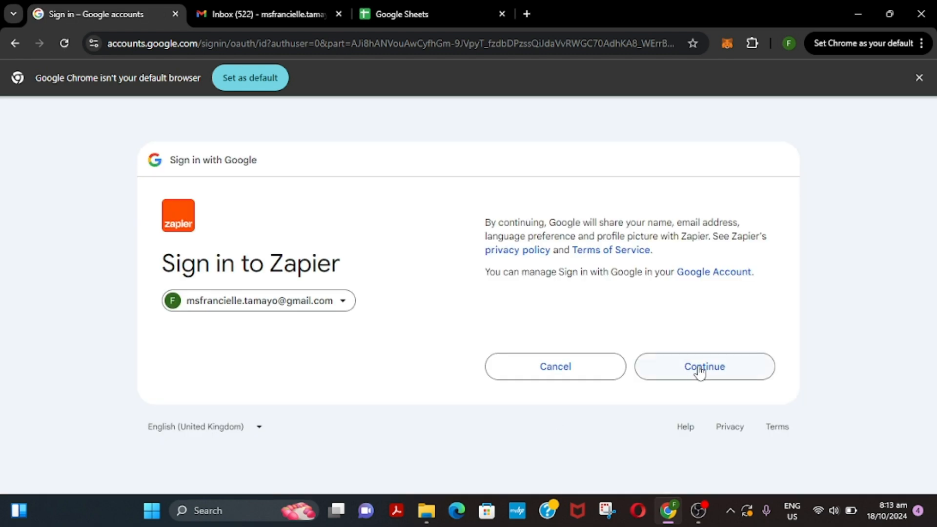
click(700, 371)
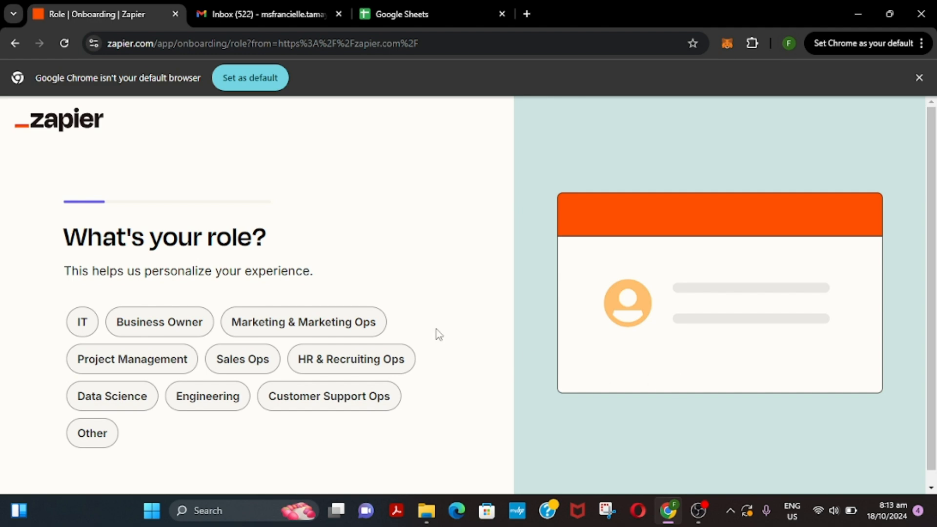
- Answer role Marketing & Marketing Ops and company size 1-49, and skip the apps question
click(288, 326)
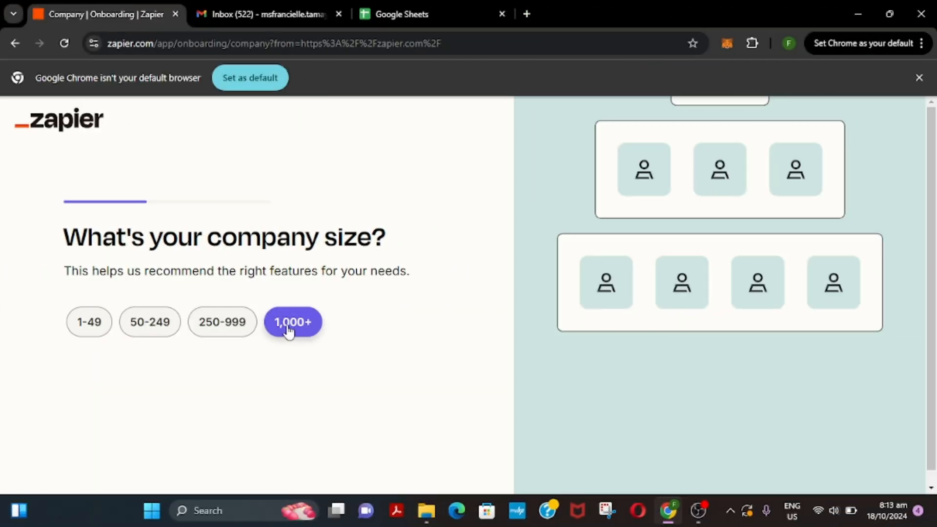
click(87, 331)
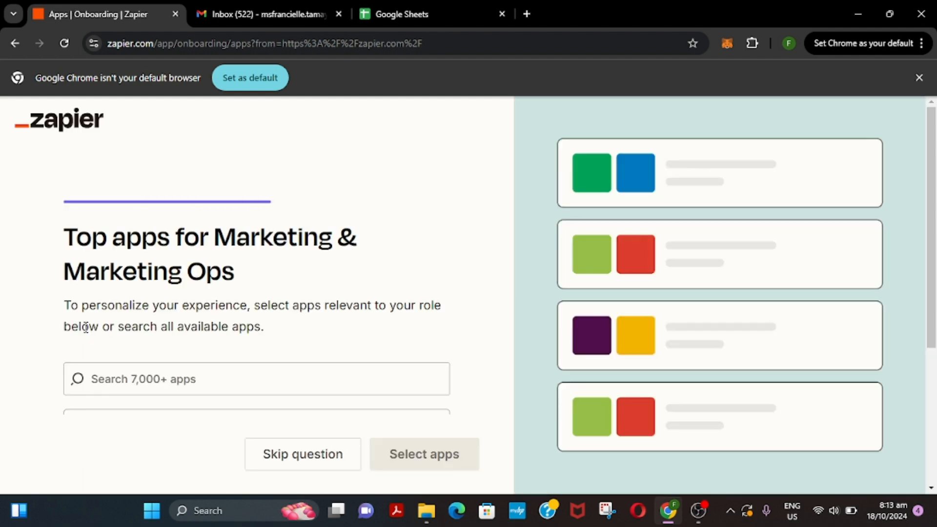
scroll(308, 282, down, 3)
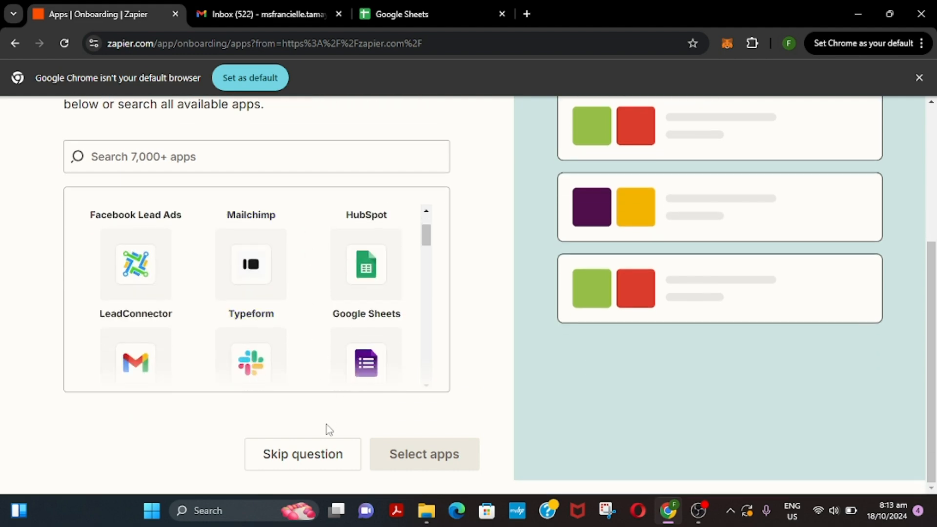
click(324, 452)
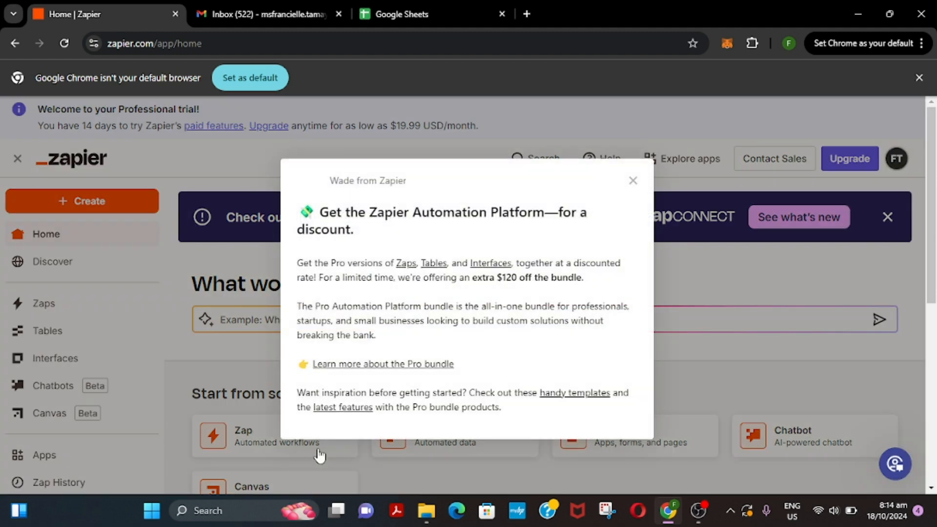
- Close the 'Wade from Zapier' discount offer and open the empty Zaps list
click(631, 181)
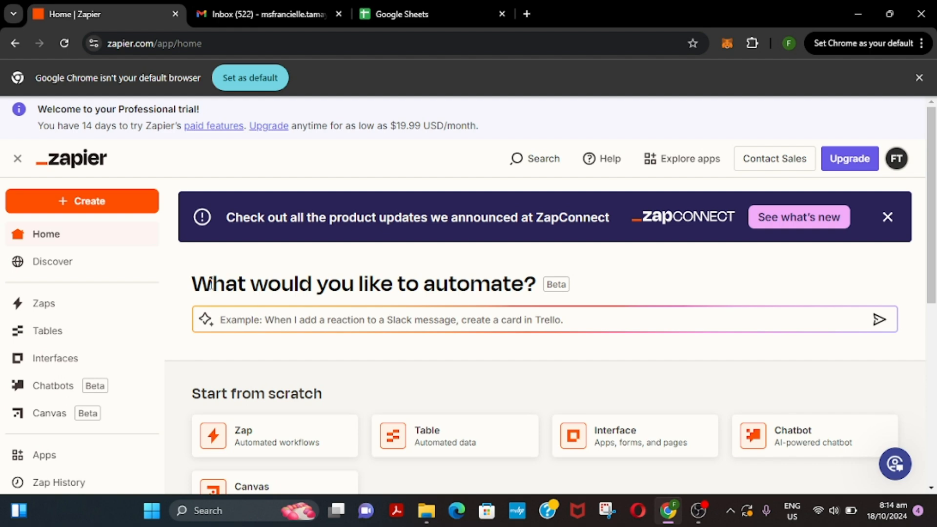
scroll(641, 355, down, 2)
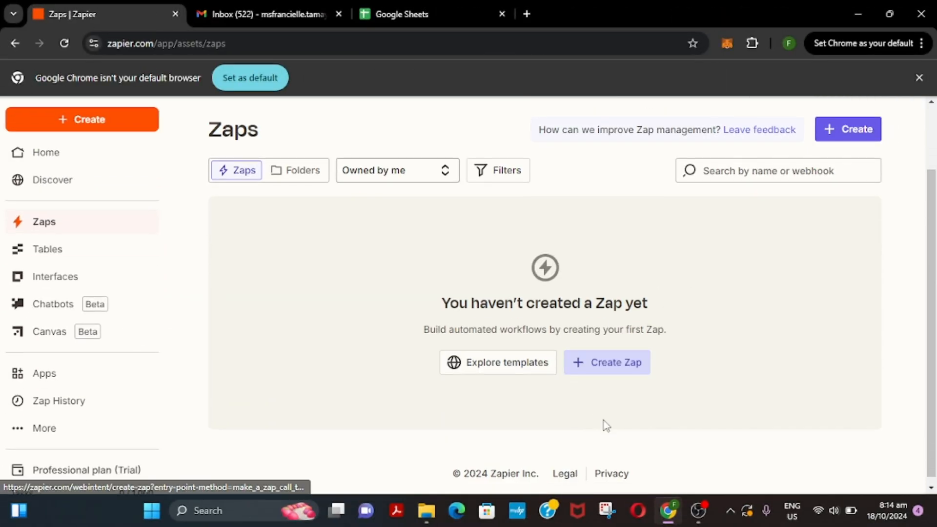
click(627, 372)
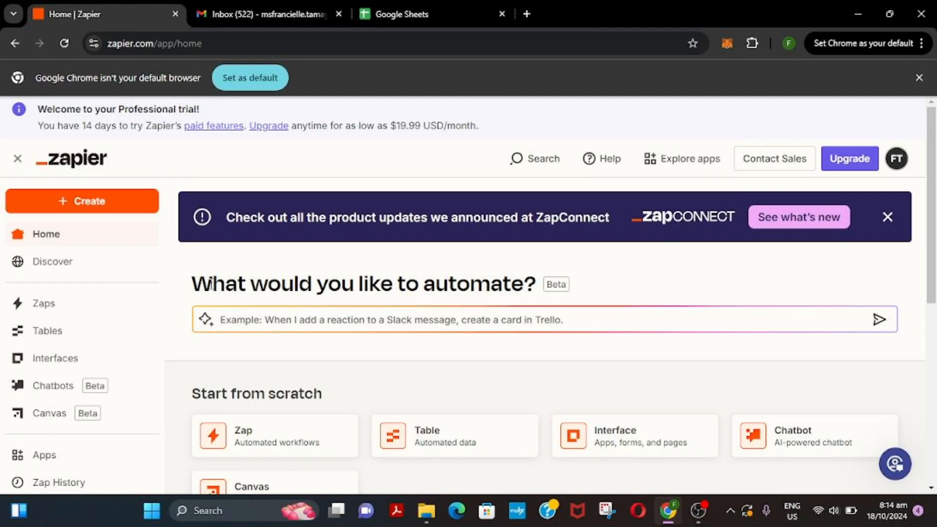
click(69, 311)
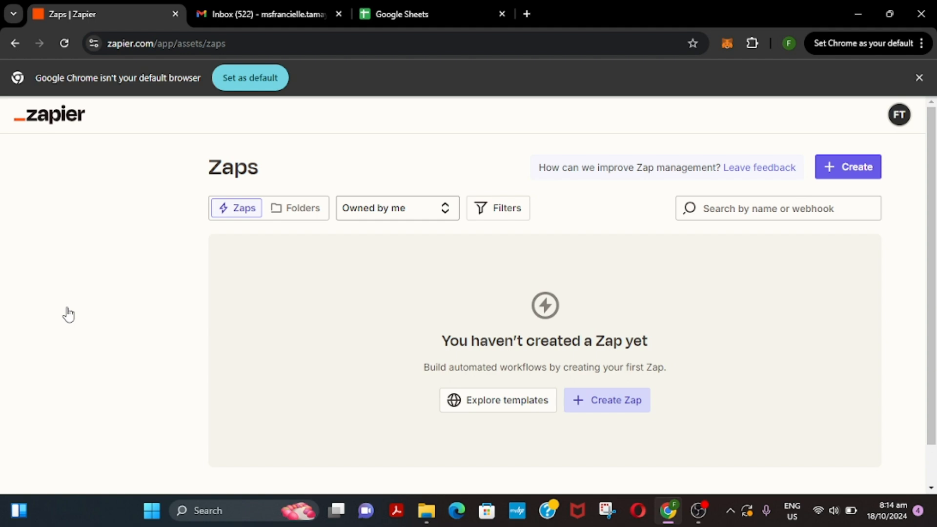
- Create a new Zap and choose Google Sheets as its trigger app
scroll(639, 352, down, 1)
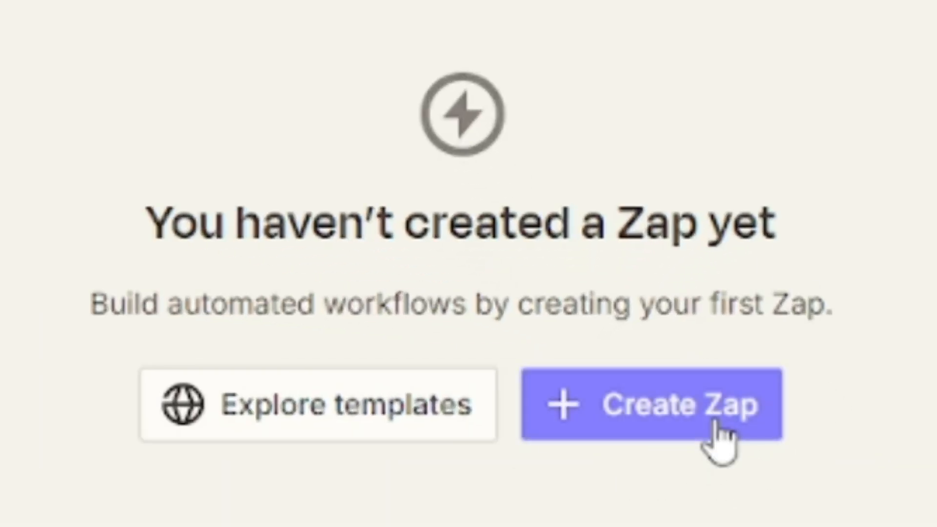
click(716, 425)
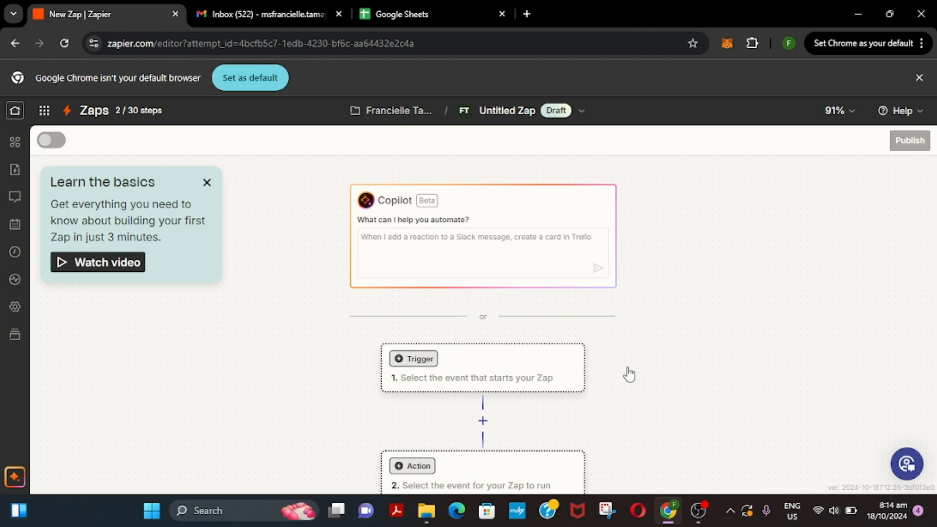
scroll(598, 351, down, 2)
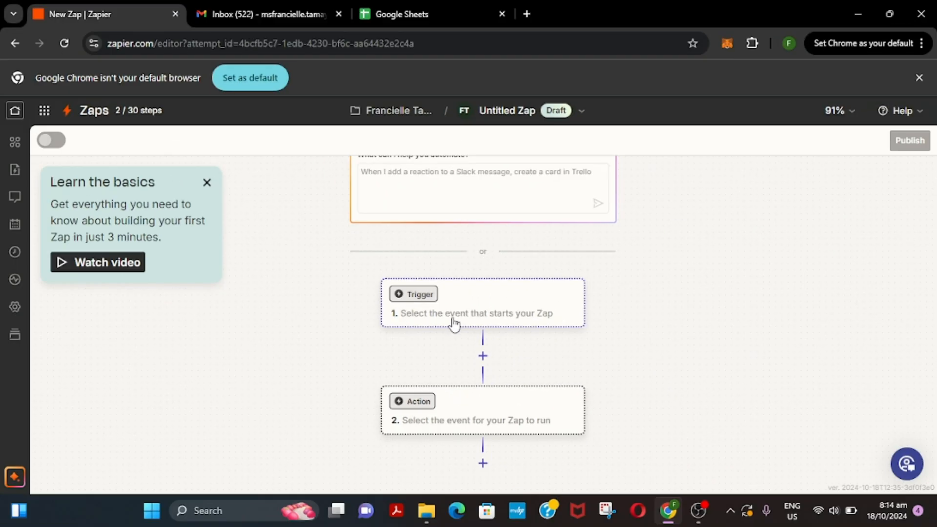
click(454, 324)
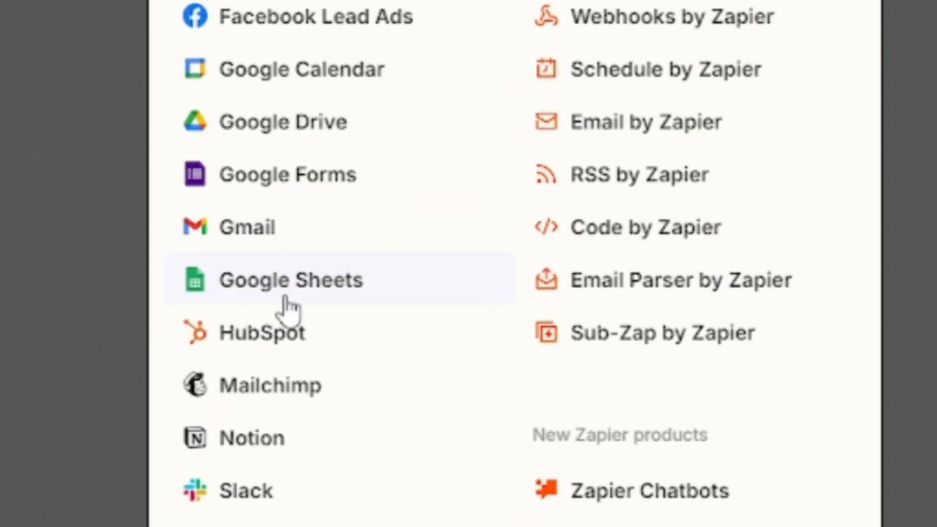
click(289, 306)
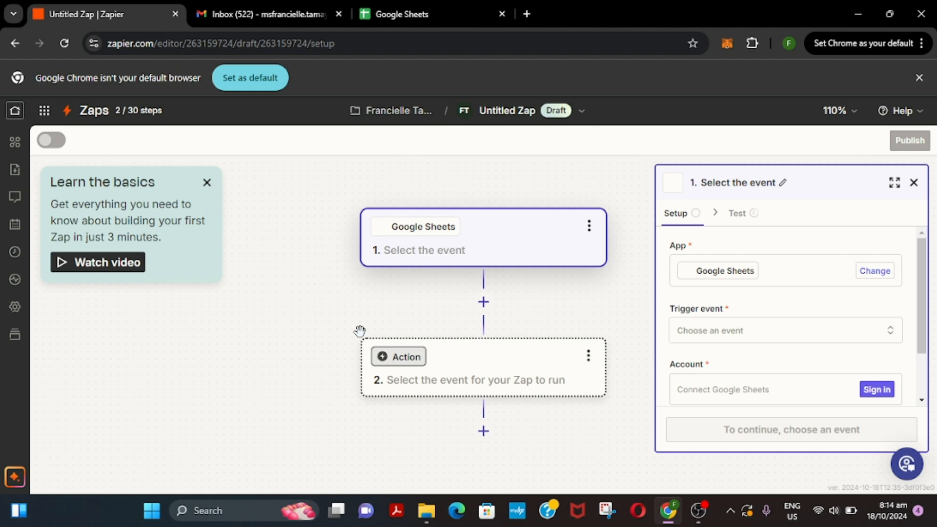
- Set the trigger event to New or Updated Spreadsheet Row
scroll(756, 313, down, 1)
click(735, 279)
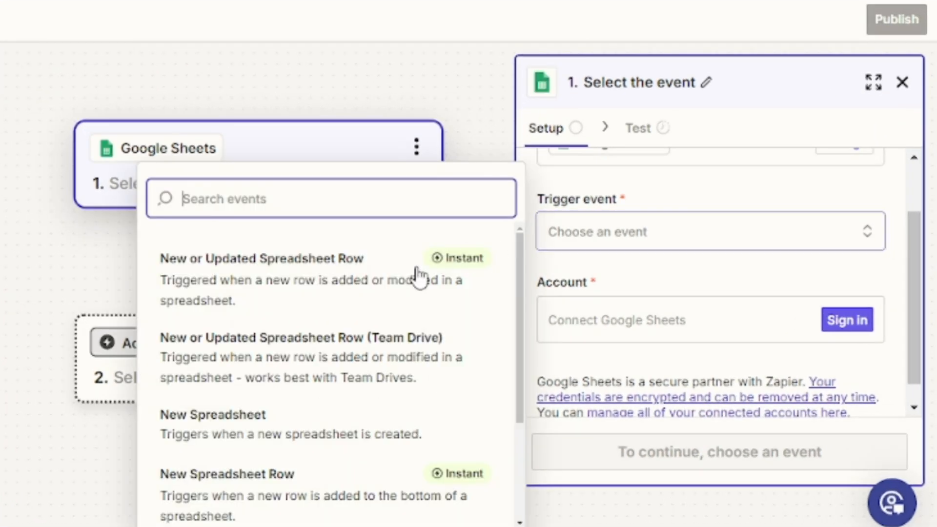
click(336, 303)
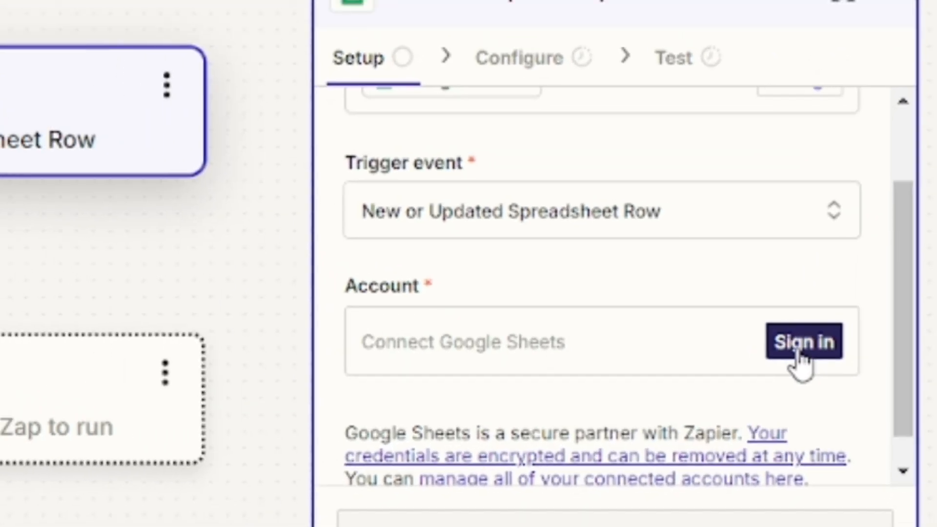
- Connect the Google Sheets account, choosing the Google account and allowing access
click(877, 342)
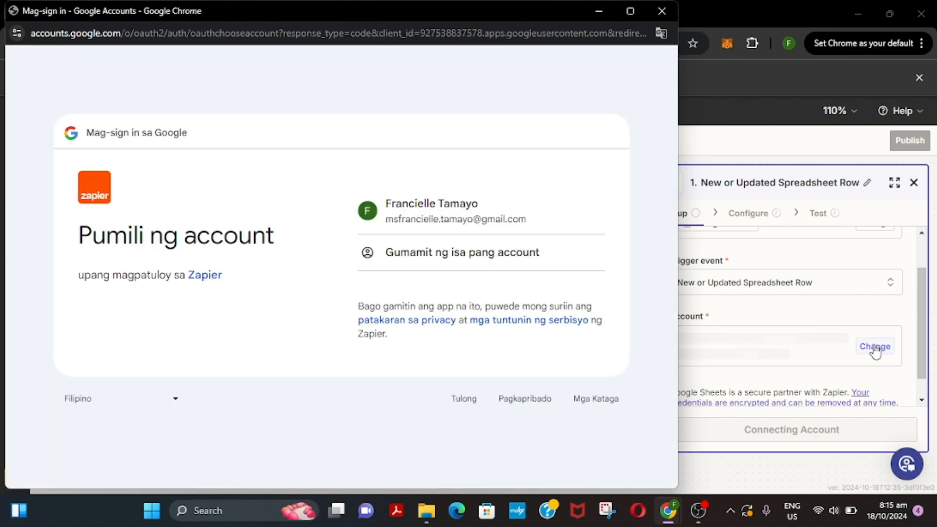
click(465, 210)
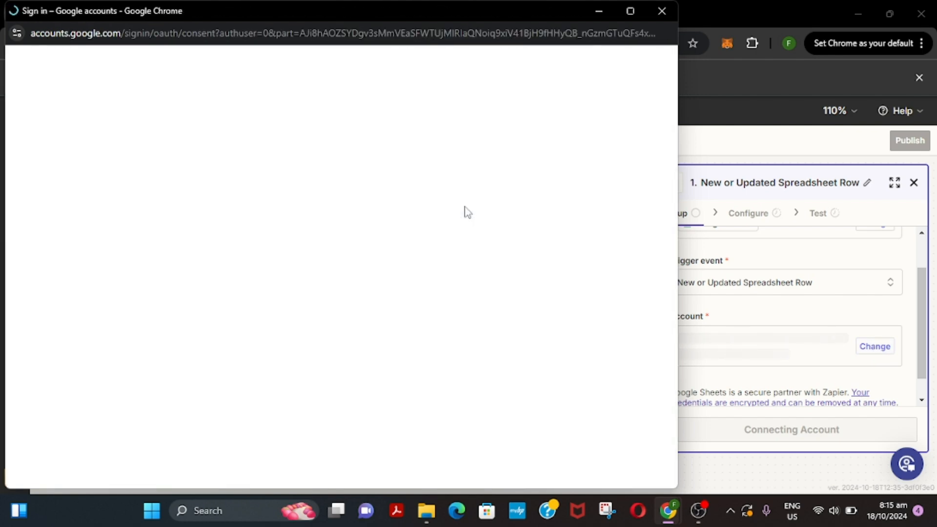
click(547, 441)
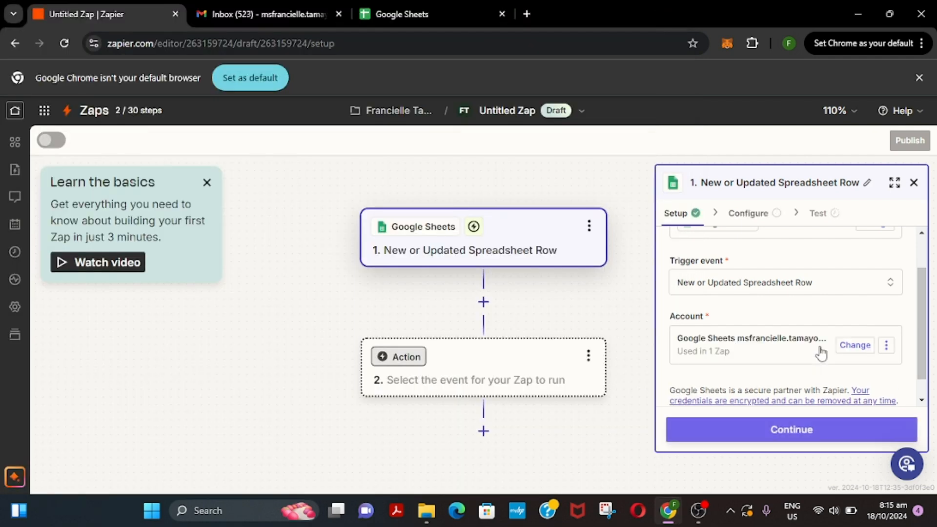
- Choose the spreadsheet named Zapier as the trigger's source
click(787, 431)
click(732, 273)
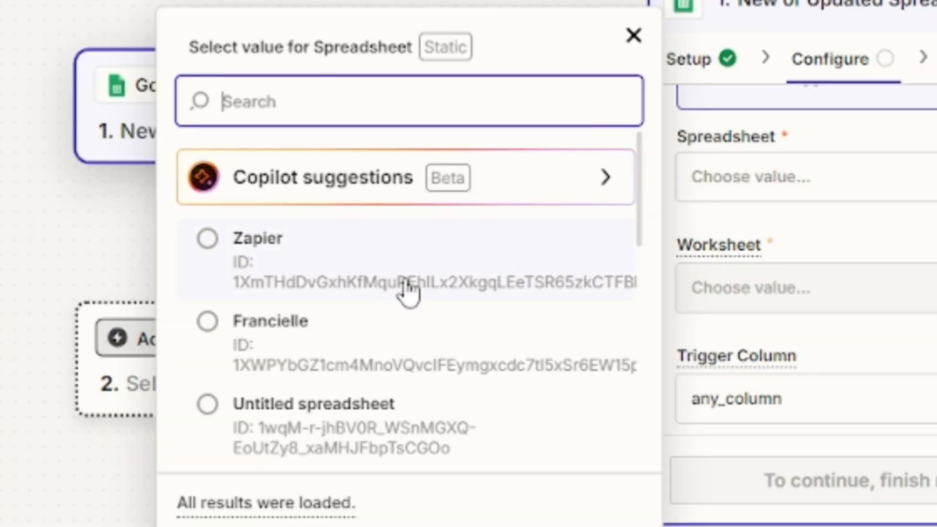
click(406, 284)
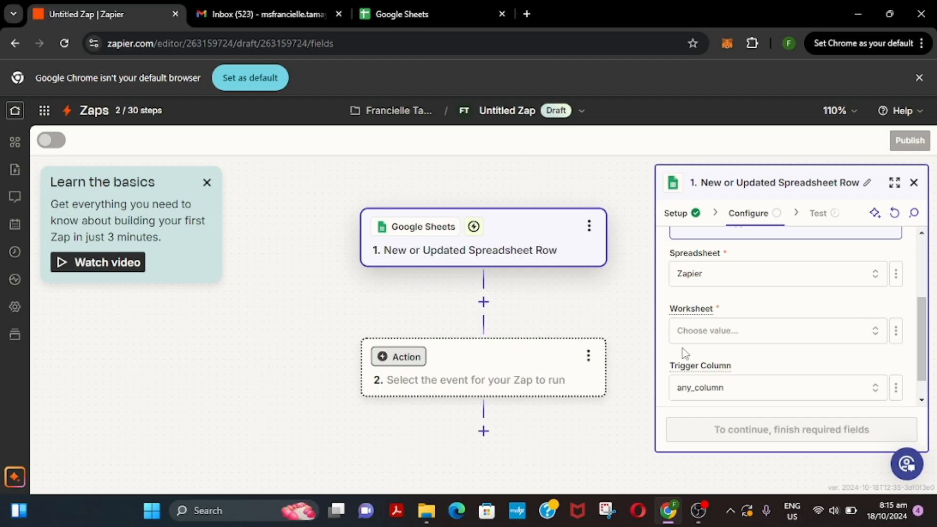
- Watch worksheet Sheet1 with Trigger Column left as any_column, then continue to testing
click(732, 336)
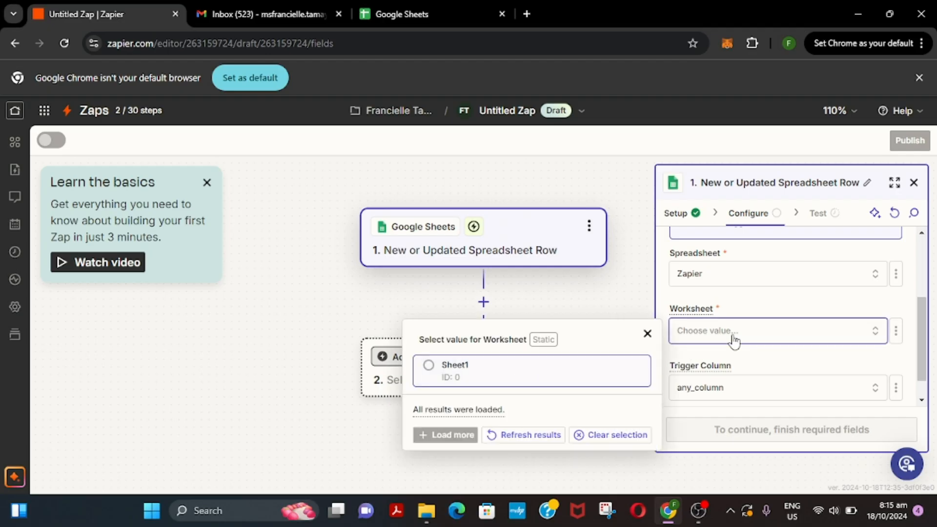
click(521, 374)
scroll(799, 367, down, 1)
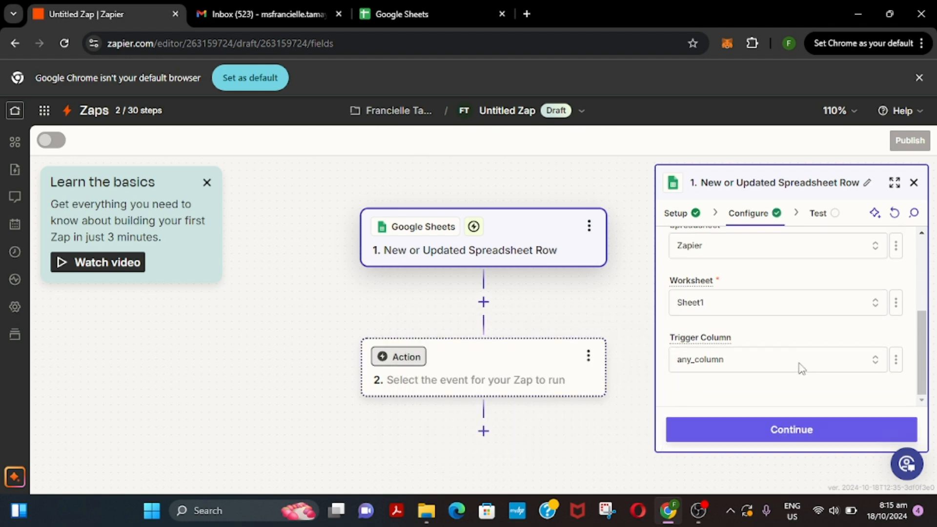
click(729, 364)
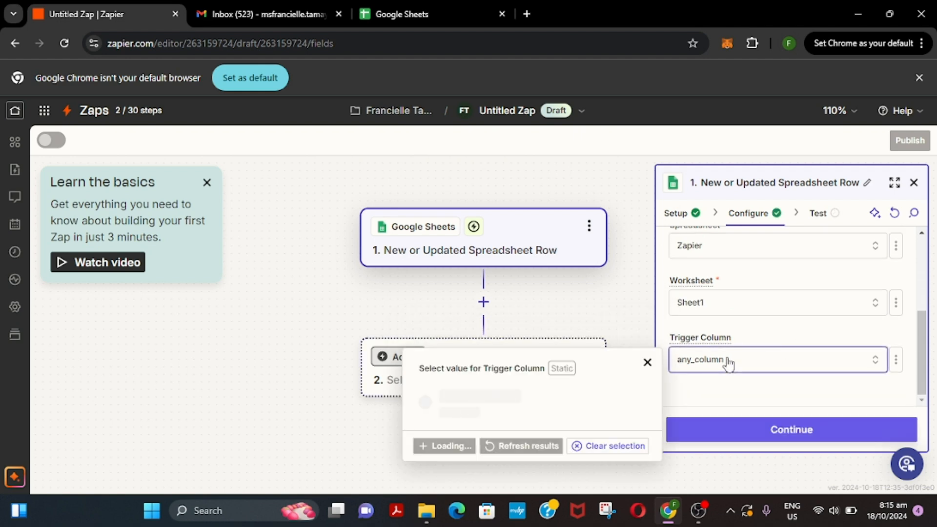
click(728, 364)
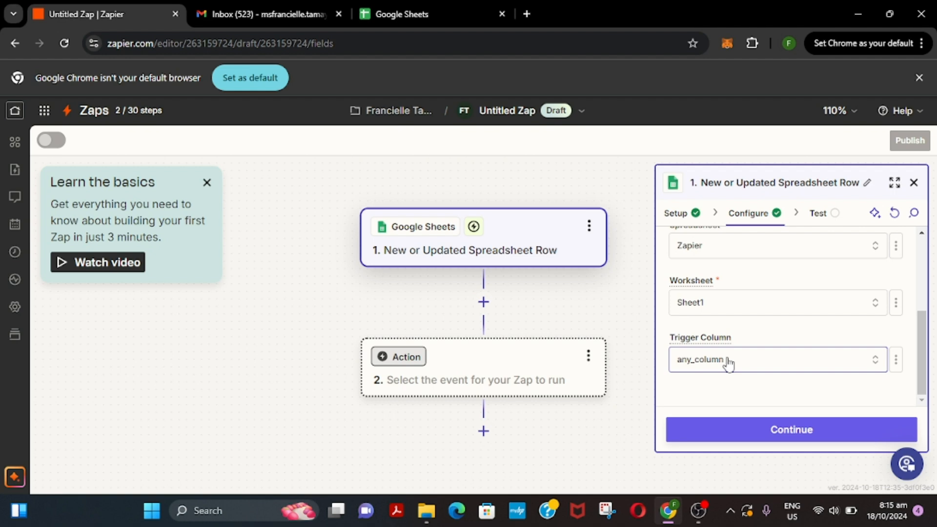
click(773, 431)
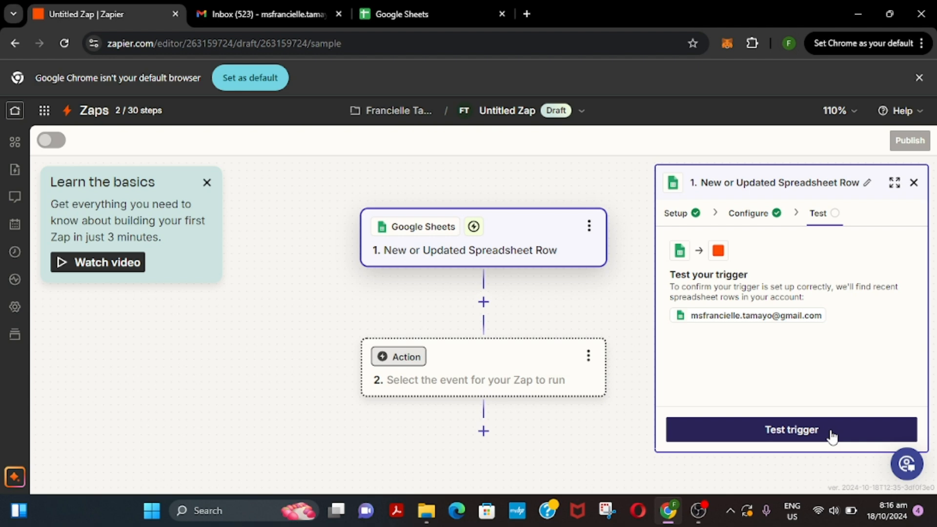
- Test the spreadsheet trigger, then skip the test to add step 2
click(833, 435)
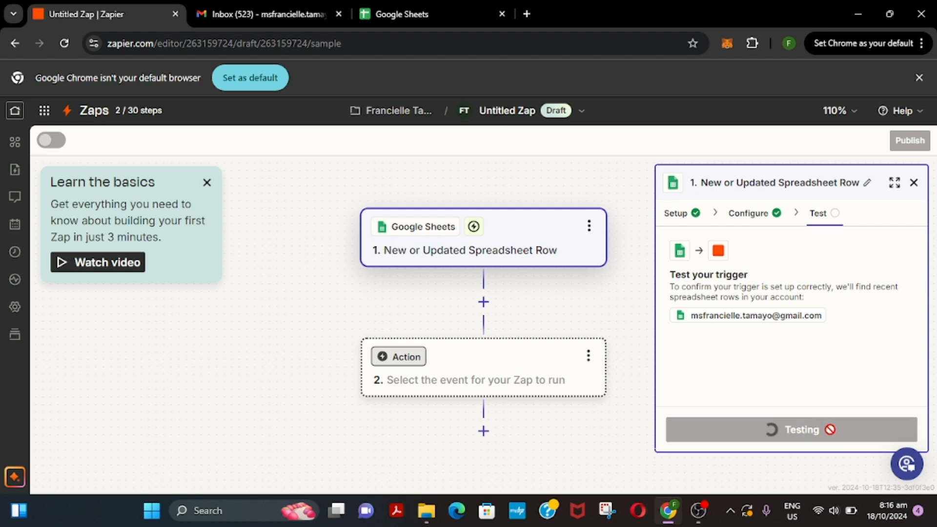
click(832, 435)
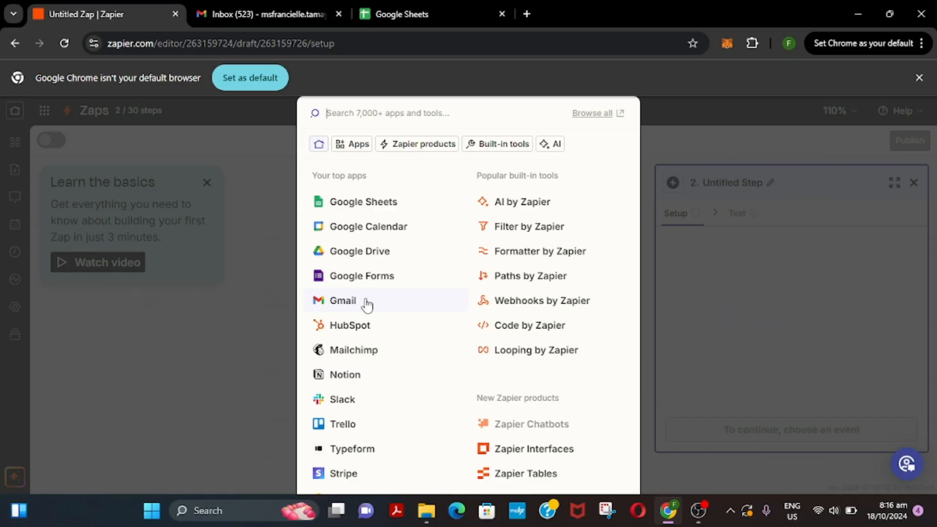
- Choose Gmail for step 2 with the Send Email action event
click(367, 304)
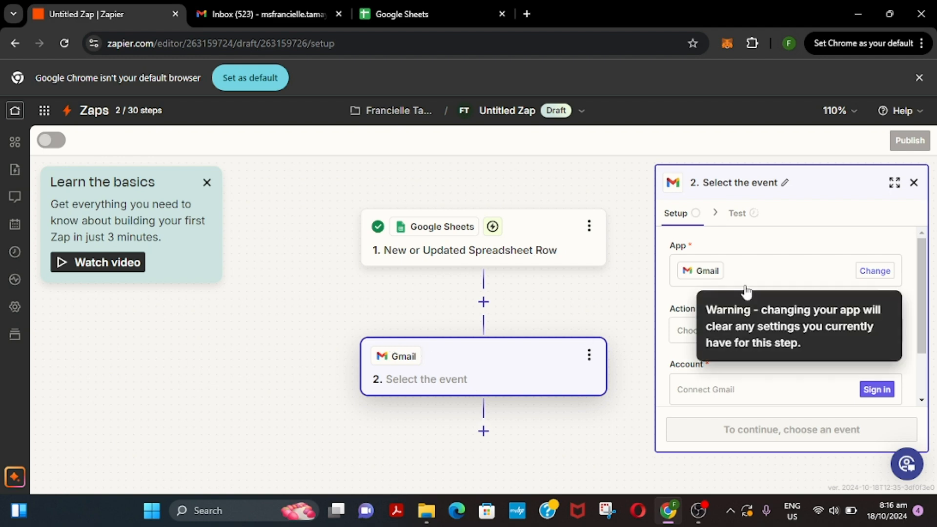
scroll(742, 283, down, 2)
click(716, 266)
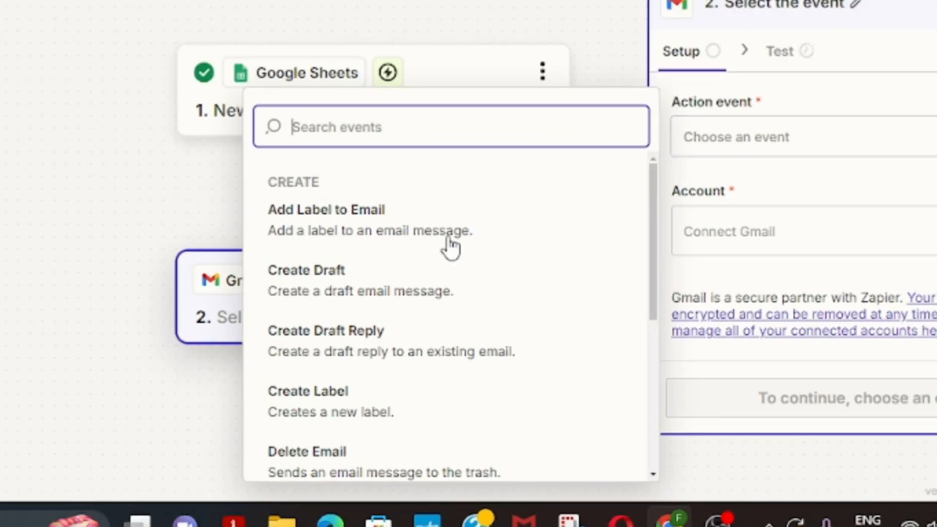
scroll(431, 256, down, 6)
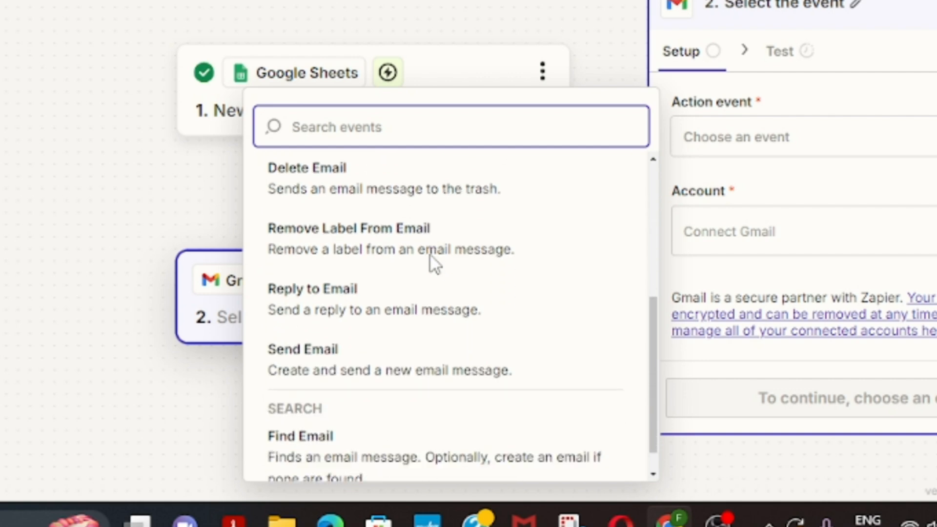
click(323, 347)
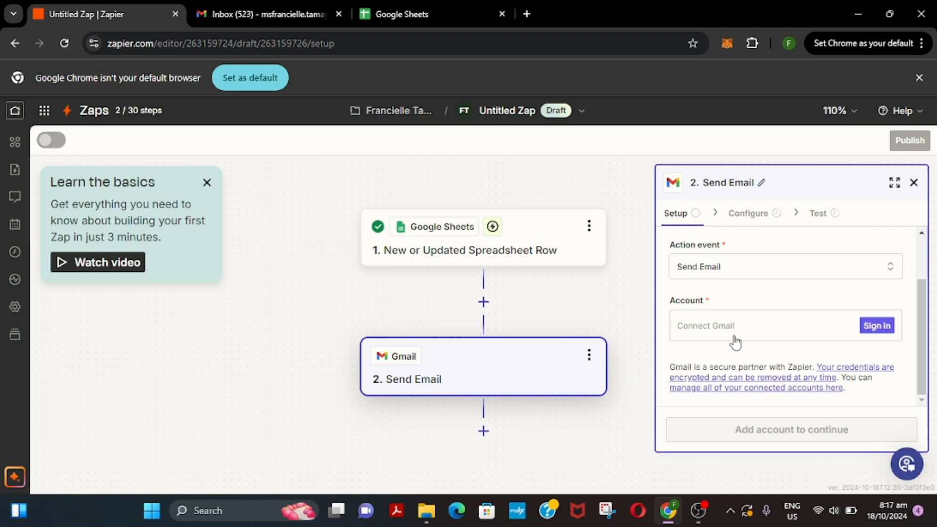
- Connect the Gmail account, continuing and allowing Zapier to send email from it
click(880, 329)
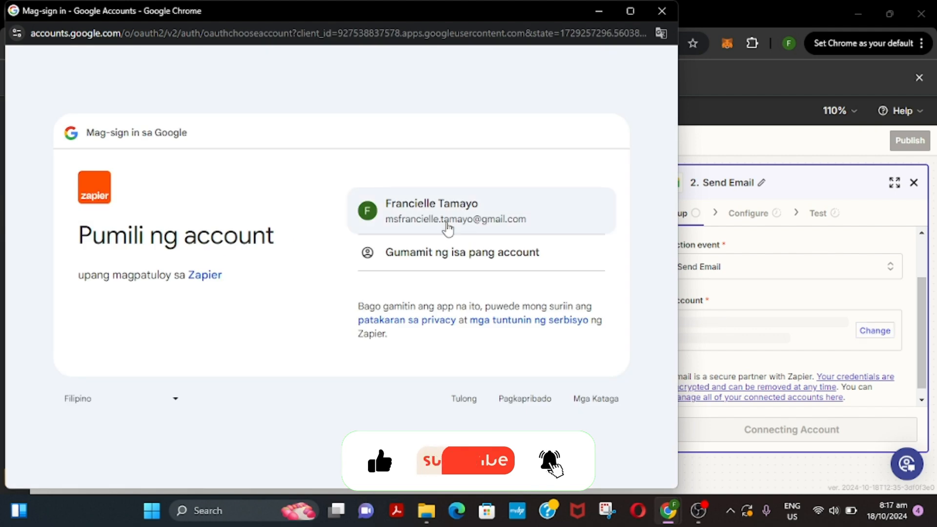
click(446, 226)
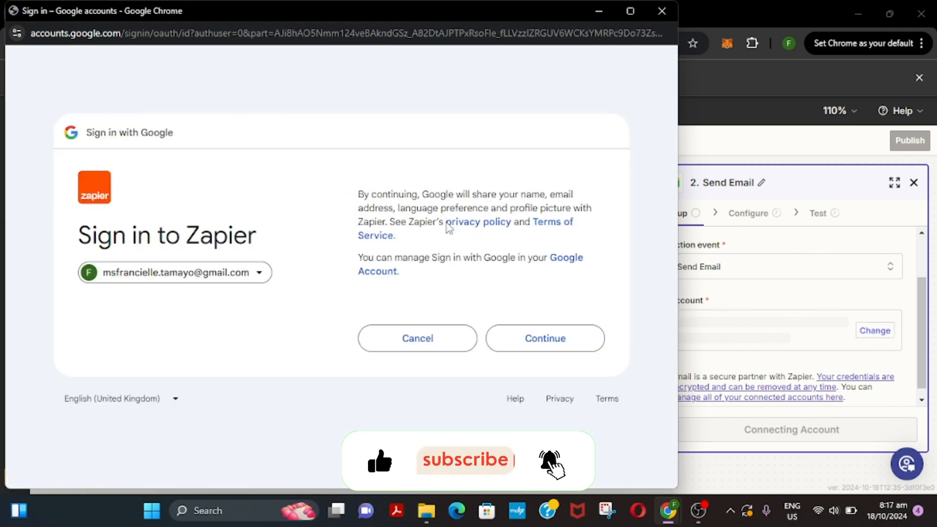
click(527, 343)
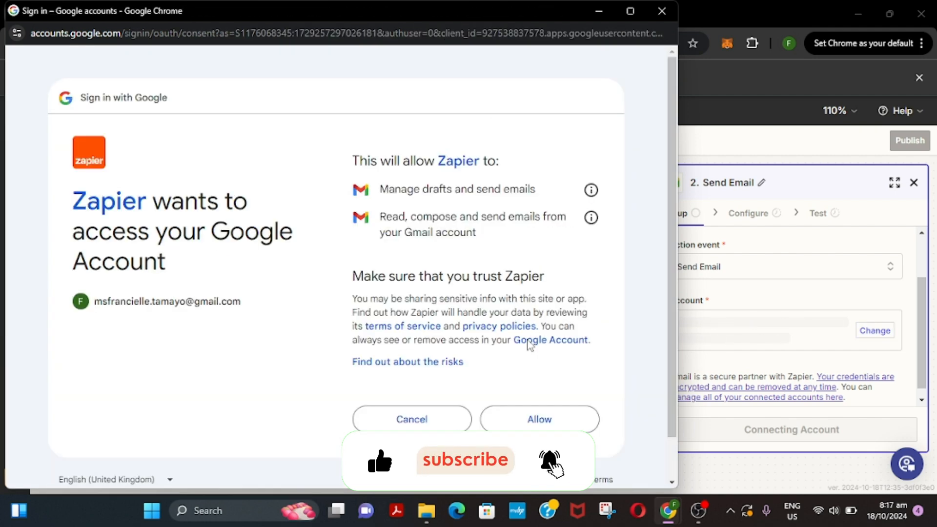
click(546, 421)
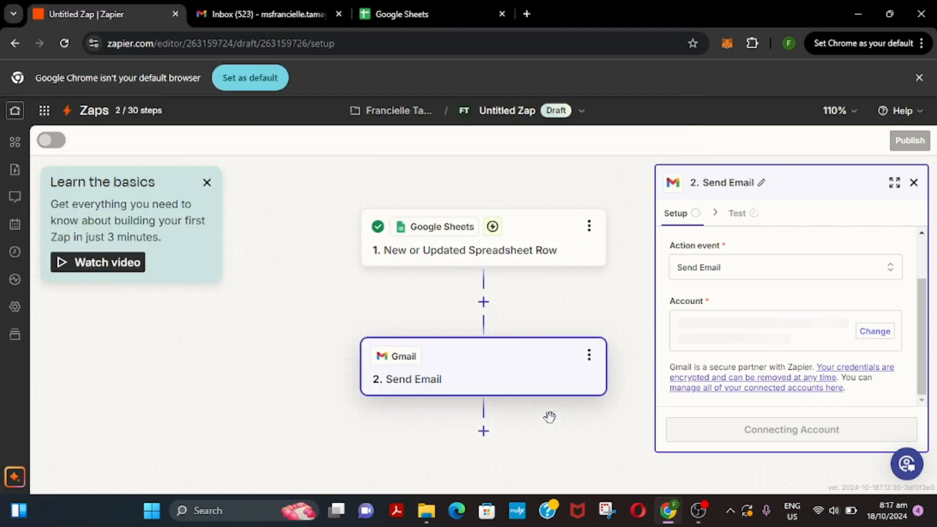
- Set the email's To field to the recipient's Gmail address
click(790, 429)
scroll(774, 289, down, 1)
click(742, 274)
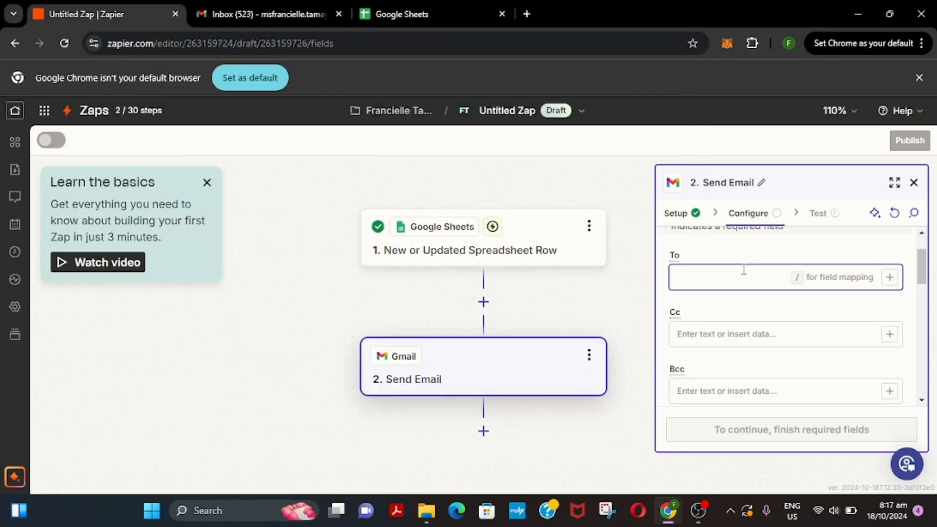
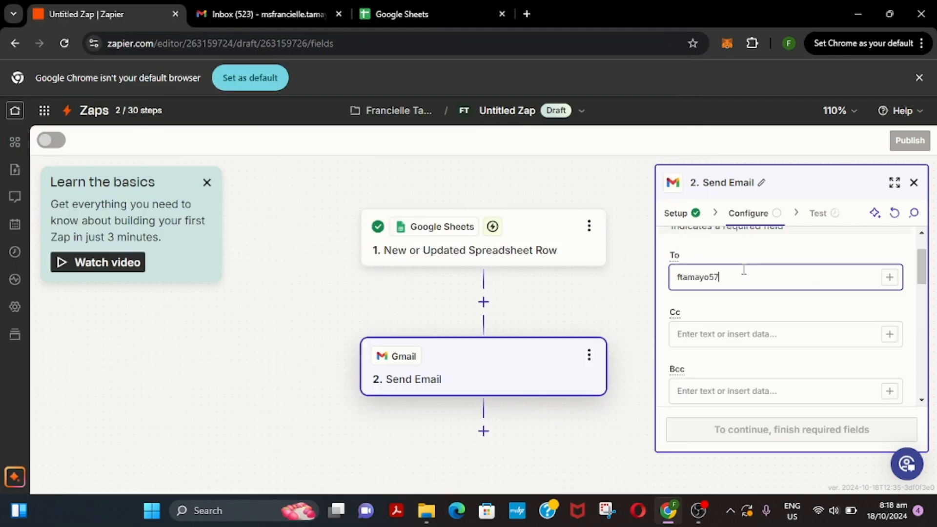
click(733, 277)
text(81)
click(769, 333)
scroll(869, 309, down, 1)
scroll(800, 318, down, 3)
- Send from the connected Gmail address, enter the sender's display name, and use subject 'Automation'
click(790, 267)
click(511, 299)
click(736, 295)
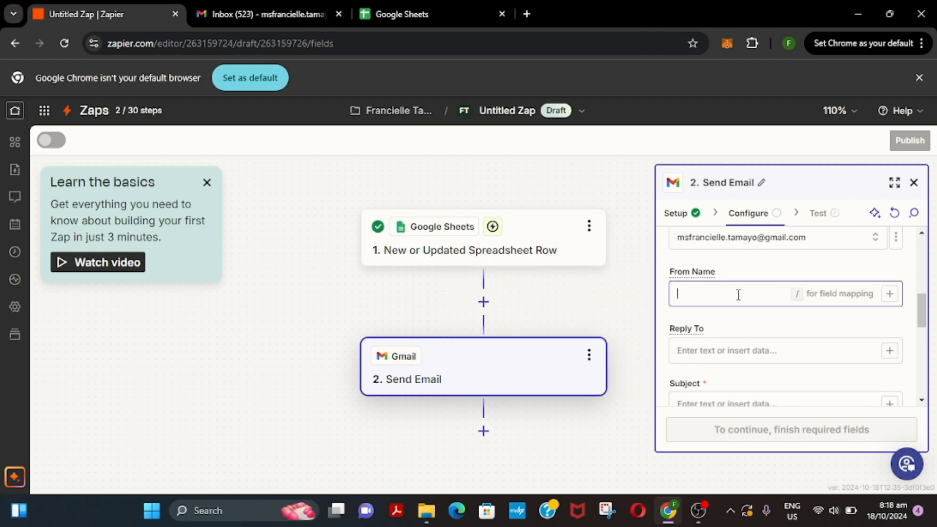
text(MS)
key(BackSpace)
text(s. Fran)
scroll(738, 295, down, 2)
click(722, 296)
text(Automation)
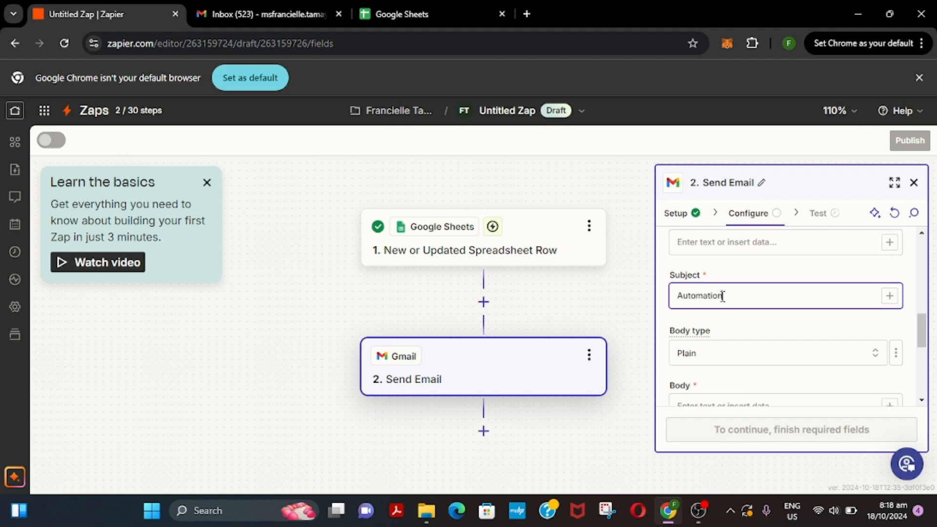
scroll(721, 297, down, 2)
- Write the body 'You have successfully added a new row.', fixing typos along the way
click(715, 300)
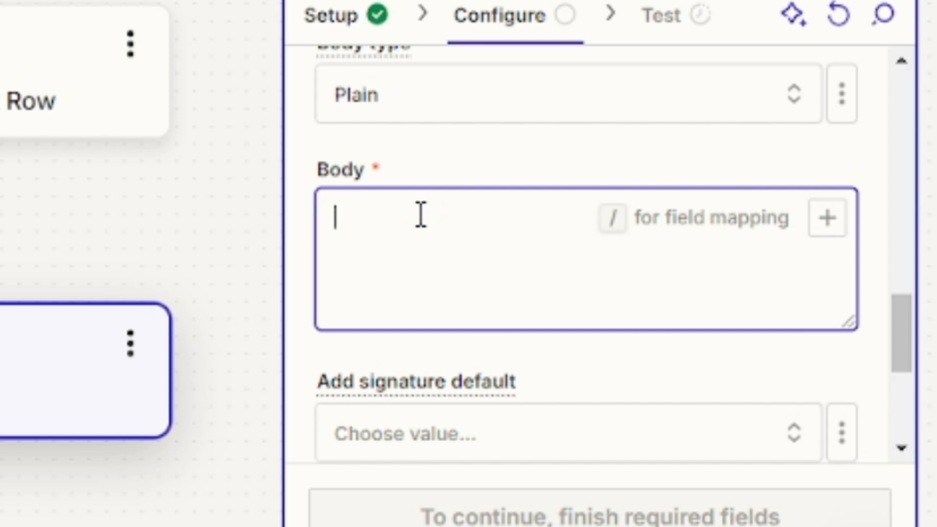
text(You ha)
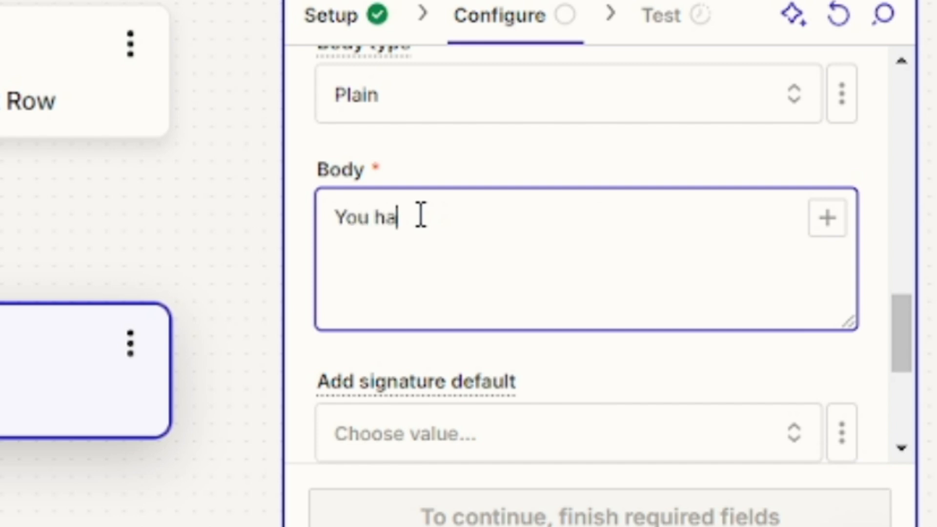
text(ve succef)
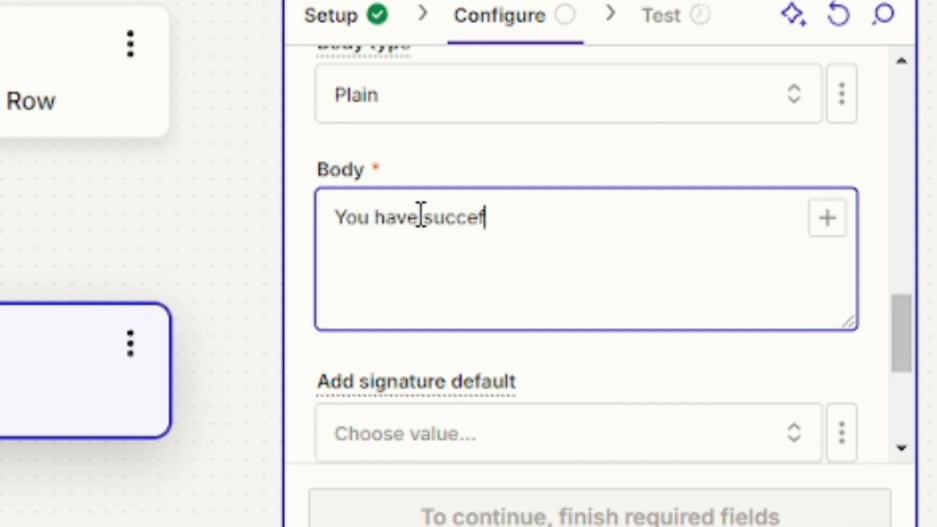
text(ull)
key(BackSpace)
key(BackSpace)
key(BackSpace)
key(BackSpace)
text(ssfullt)
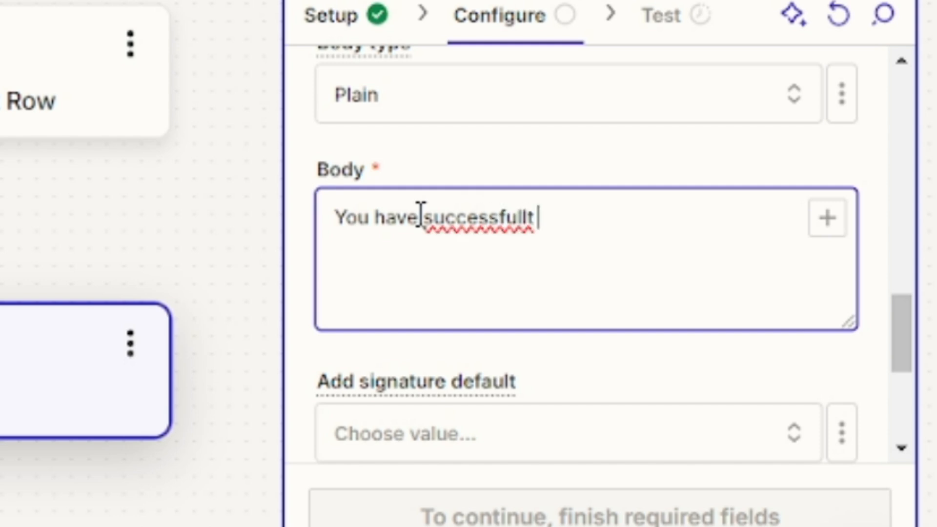
key(BackSpace)
key(BackSpace)
text(y add)
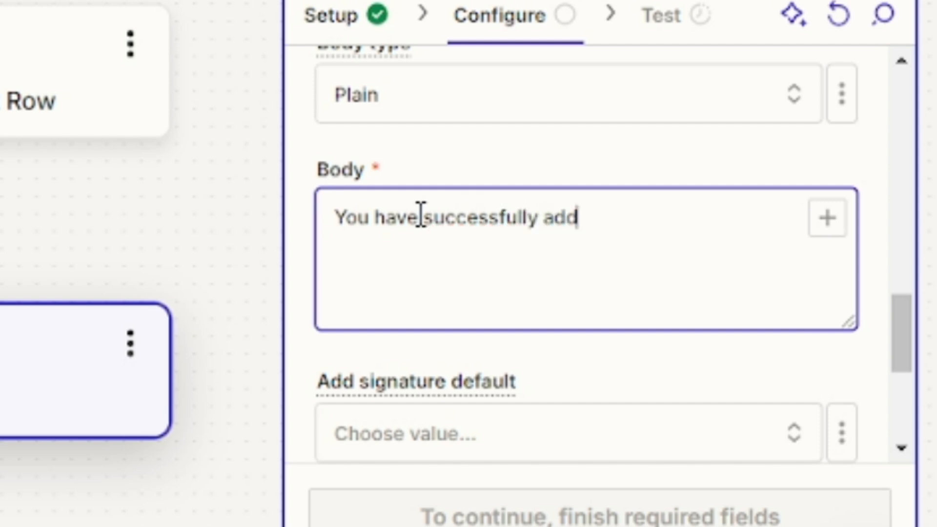
text(ed a new r)
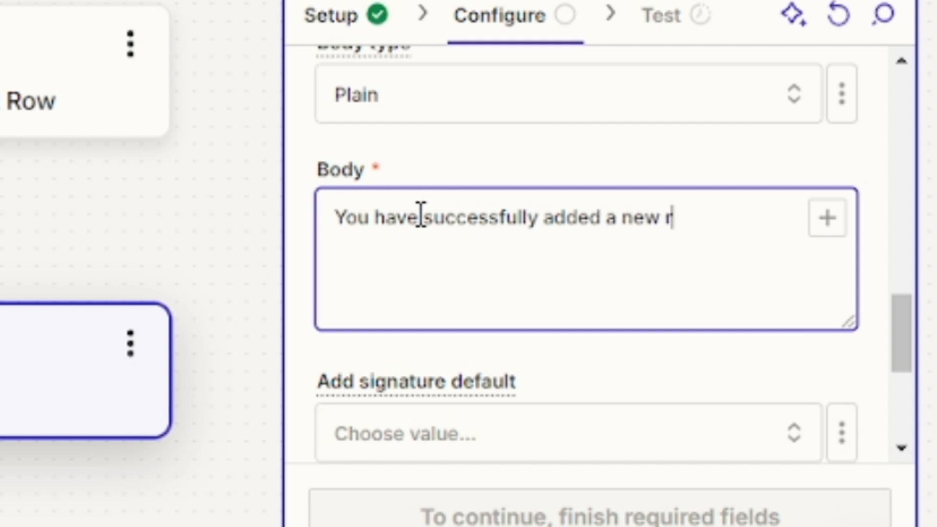
text(ow.)
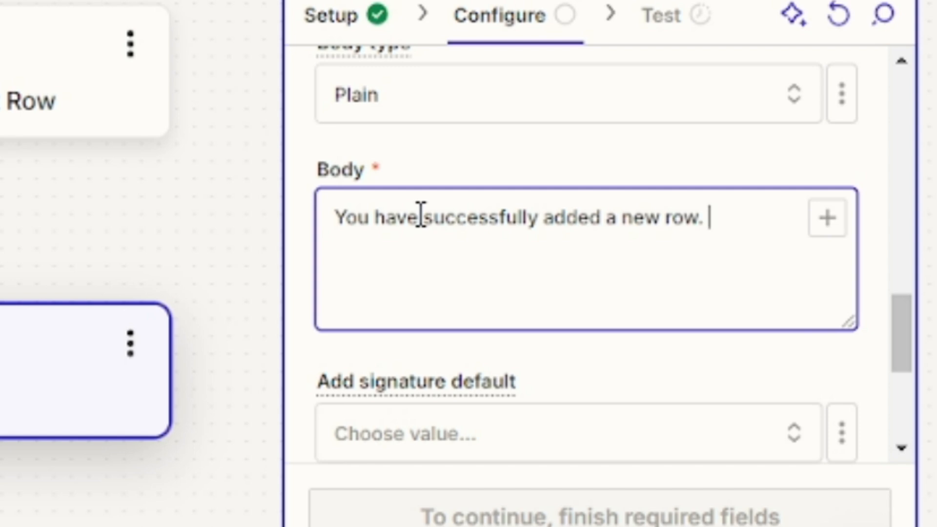
scroll(538, 312, down, 5)
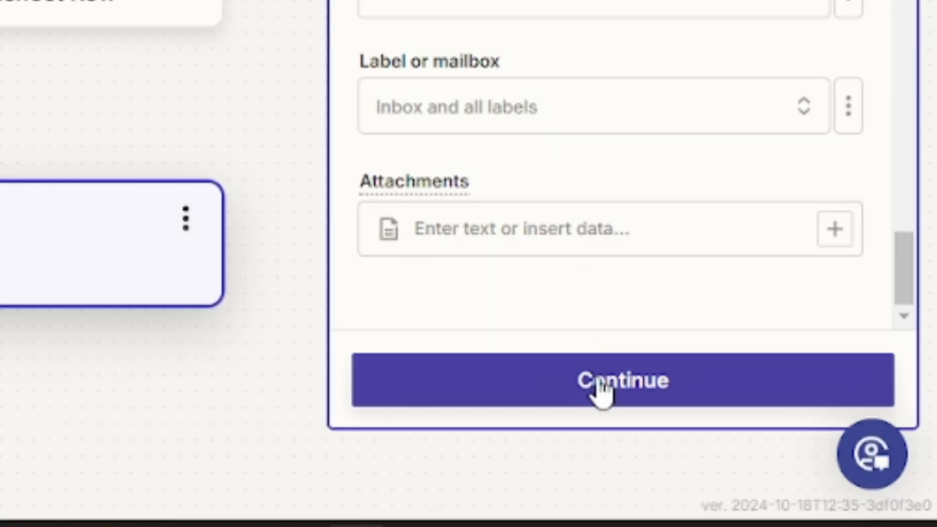
- Test the Send Email step so a test email goes out and is marked SENT
click(779, 435)
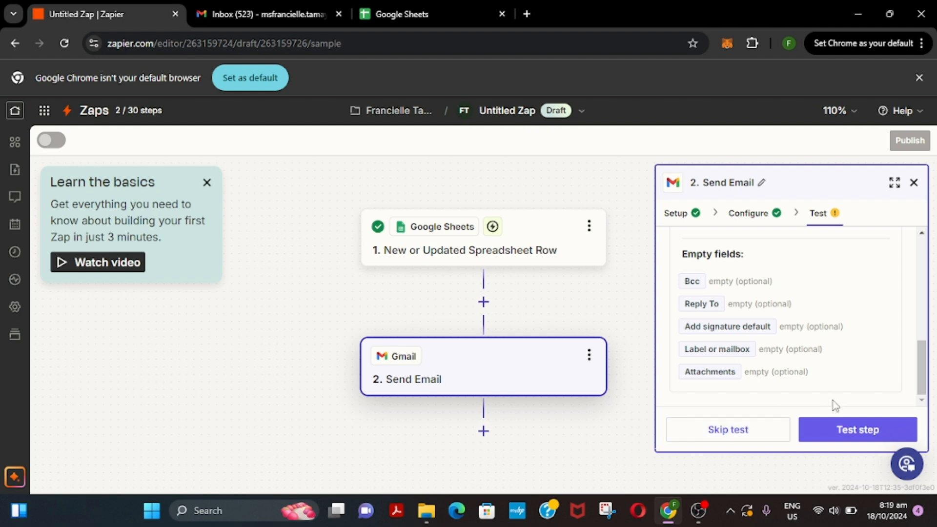
click(842, 434)
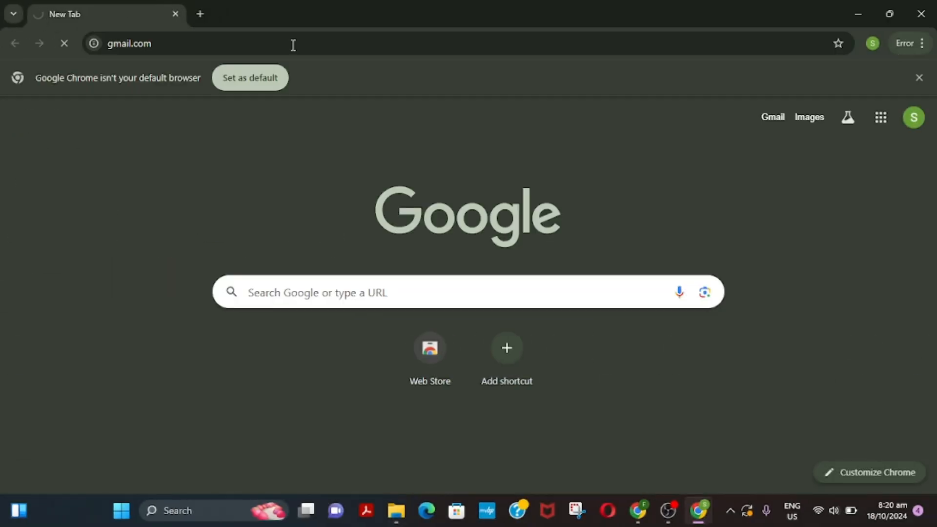
key(Return)
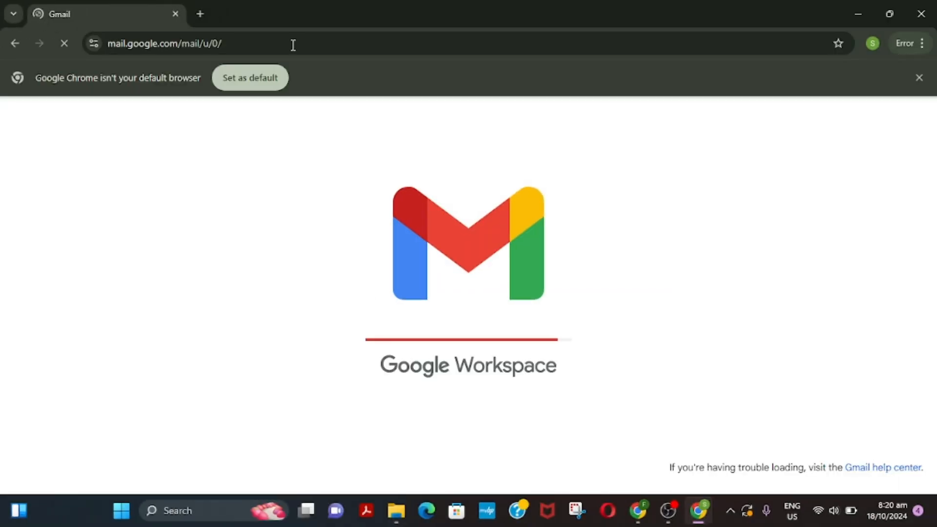
- Open the Gmail Automation email reading 'You have successfully added a new row.' and return to Zapier
key(ctrl+1)
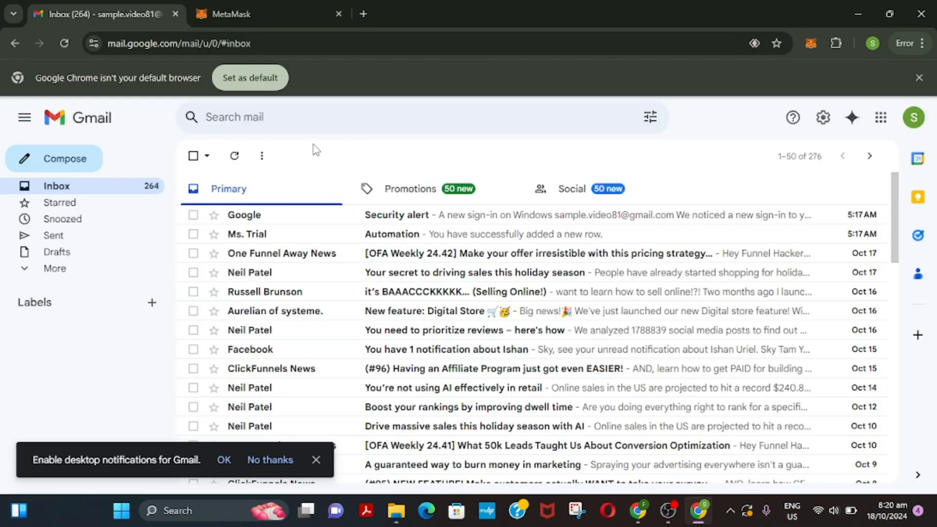
click(236, 234)
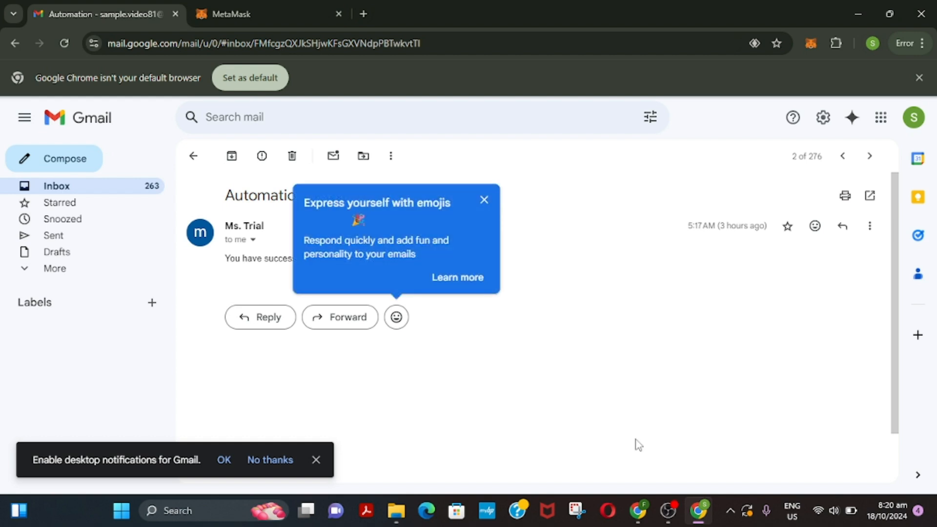
click(641, 524)
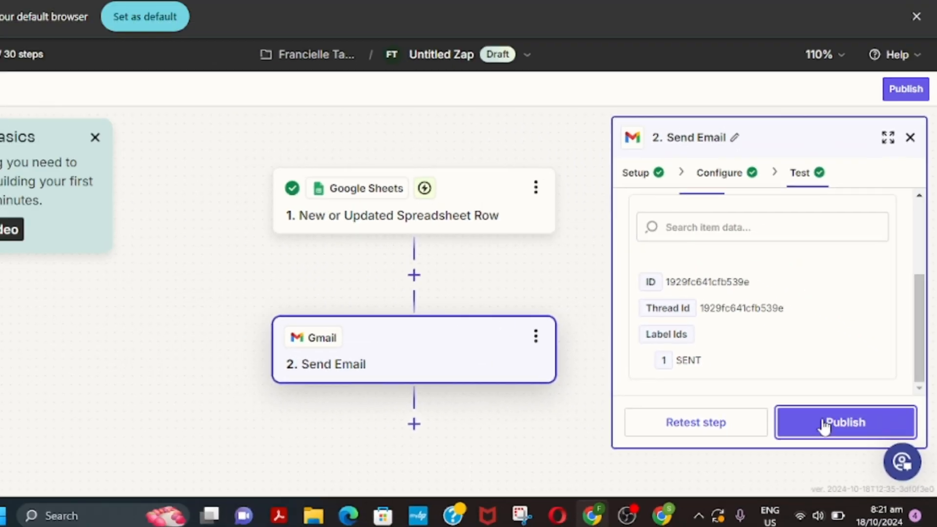
- Publish the Zap as v1, then dismiss the published notice and the Your Zap is on dialog
click(767, 398)
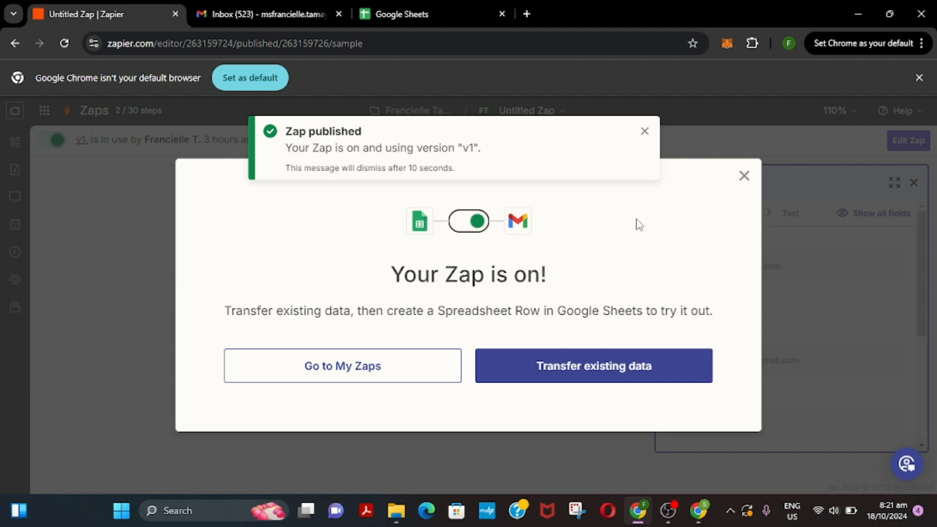
click(645, 131)
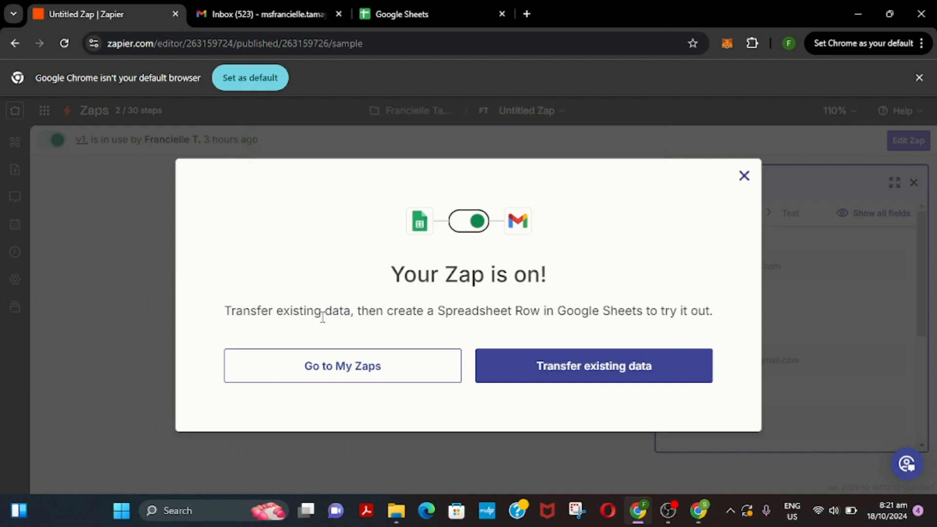
click(309, 367)
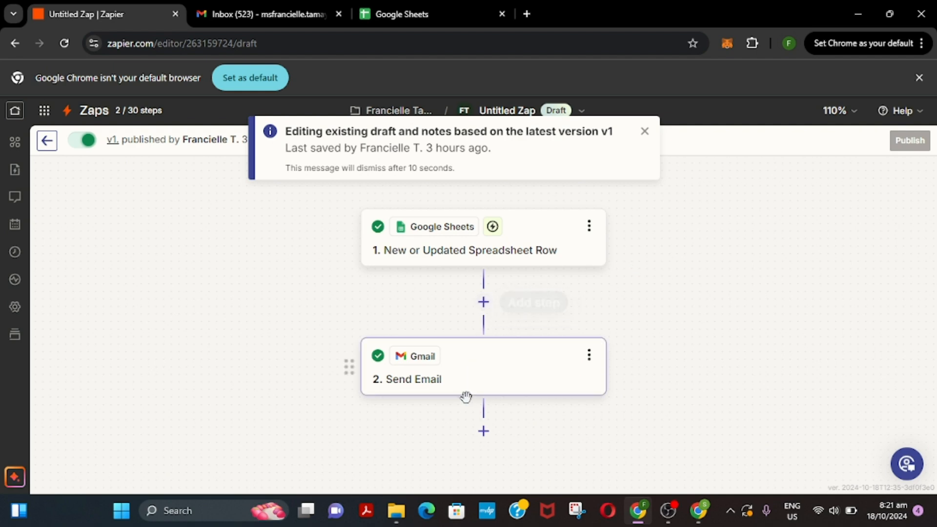
- Add a Filter by Zapier step after Send Email and choose the field it checks
click(485, 432)
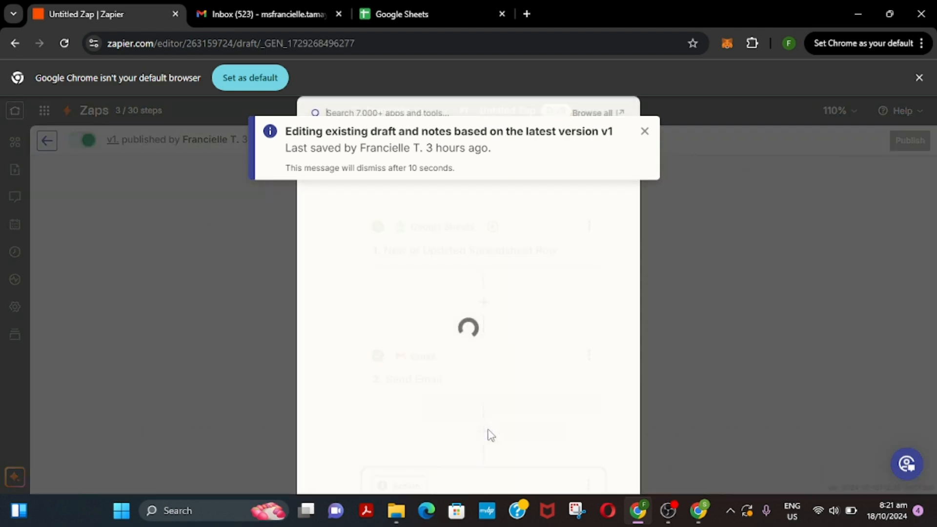
click(645, 128)
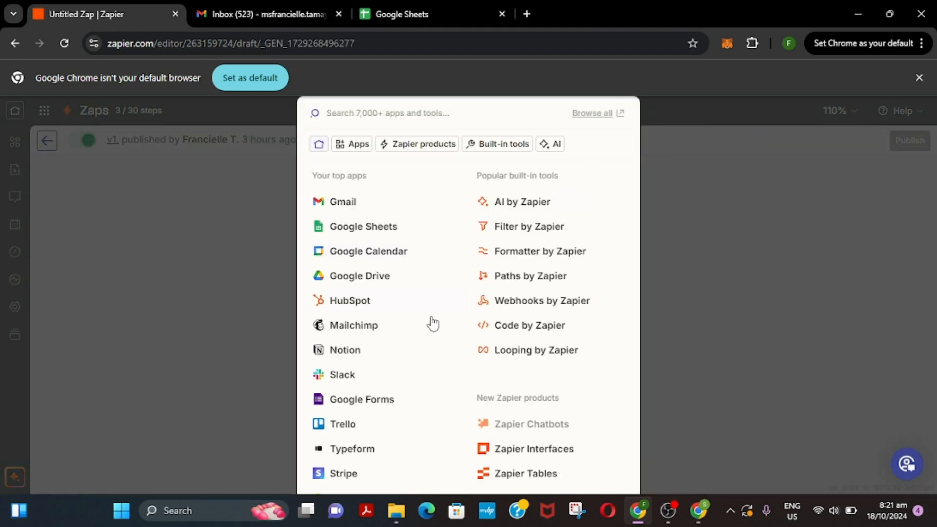
click(351, 399)
click(591, 181)
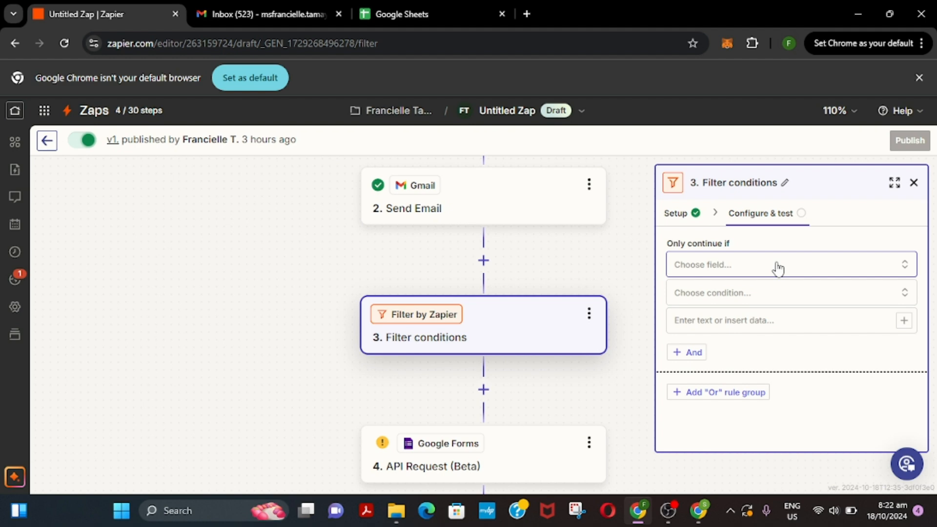
click(779, 268)
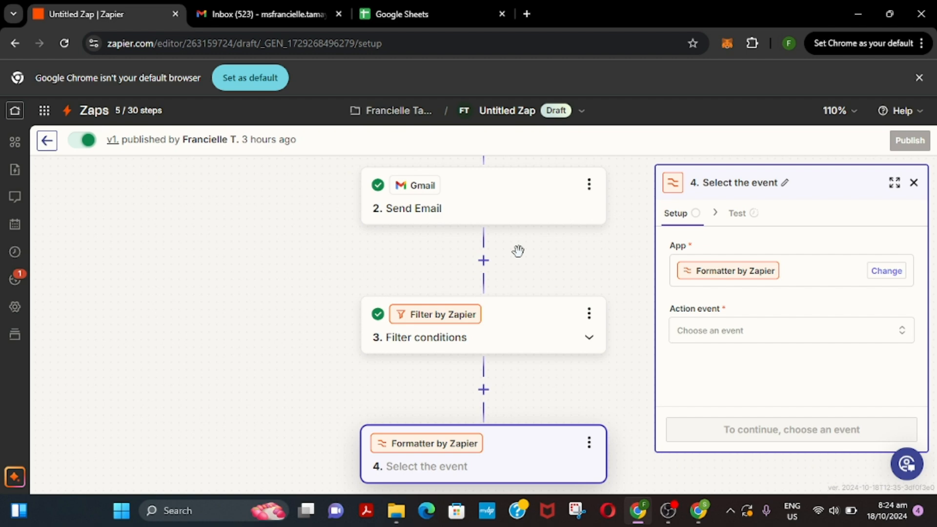
- Set the Formatter by Zapier step's action event to Numbers and continue
click(744, 337)
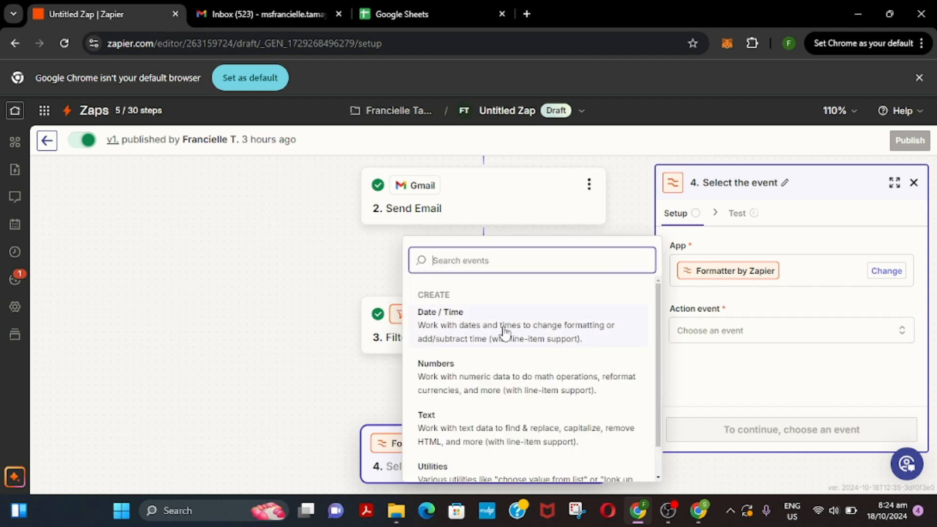
click(480, 389)
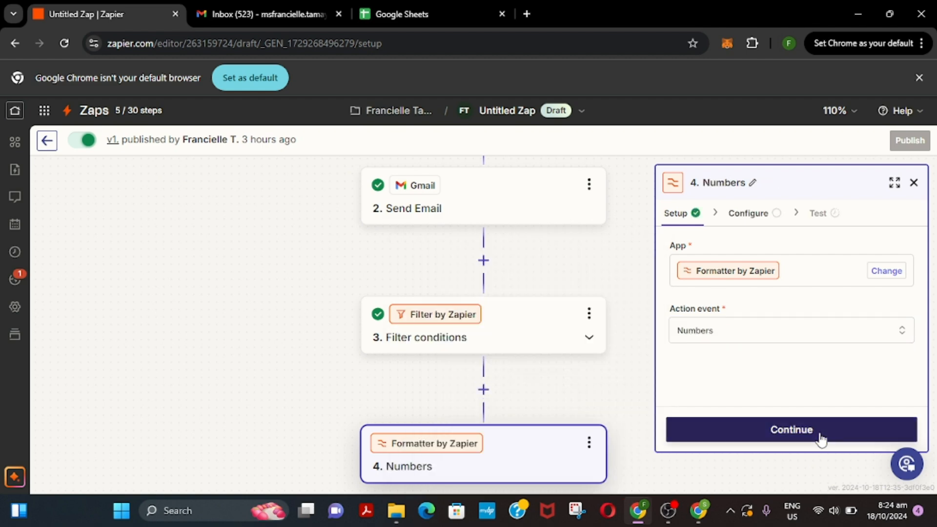
click(792, 433)
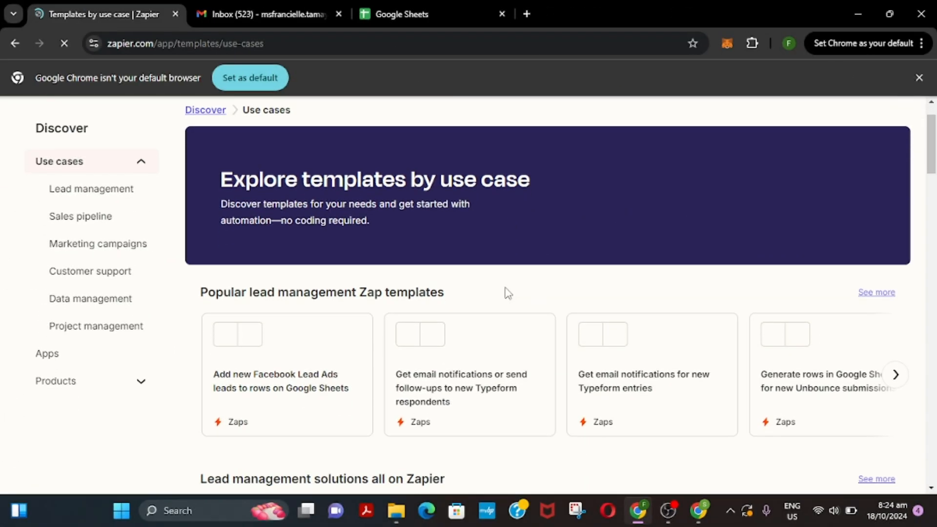
- Browse templates by use case and open more Popular sales pipeline Zap templates
scroll(506, 292, down, 4)
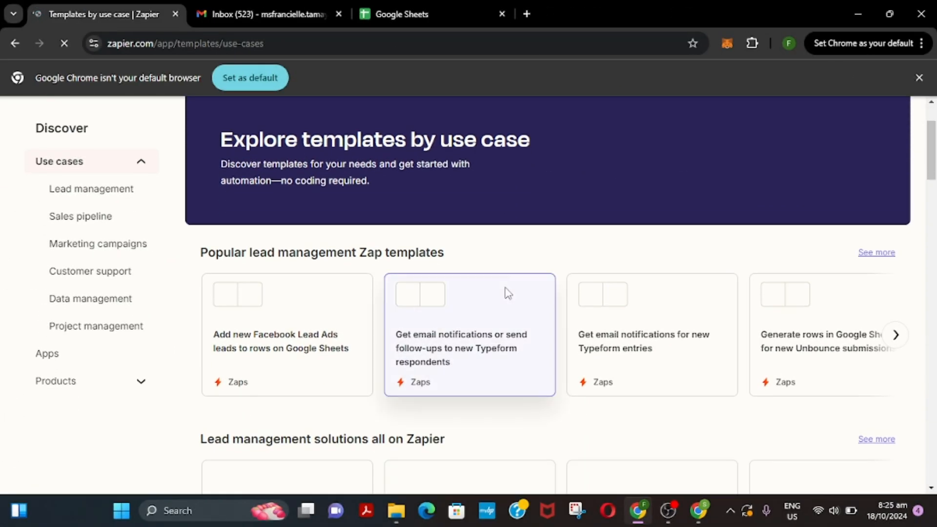
scroll(505, 293, down, 5)
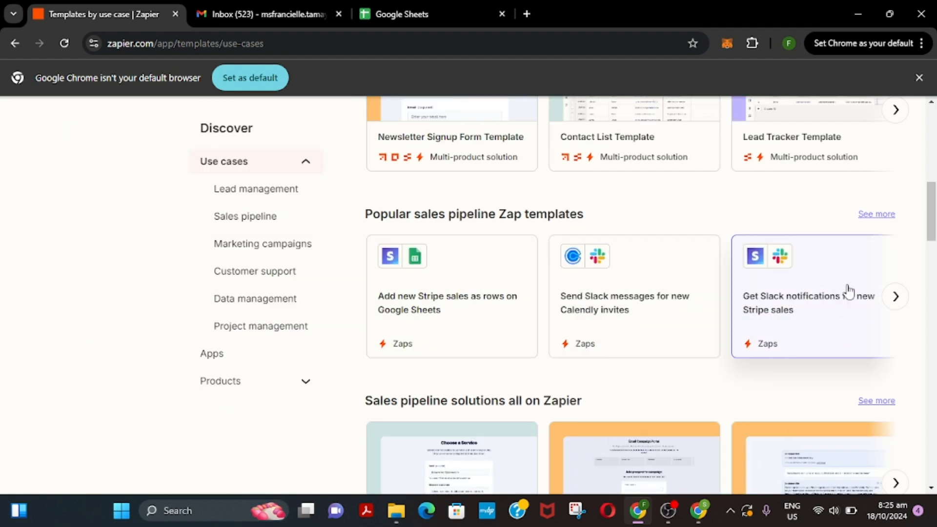
click(880, 221)
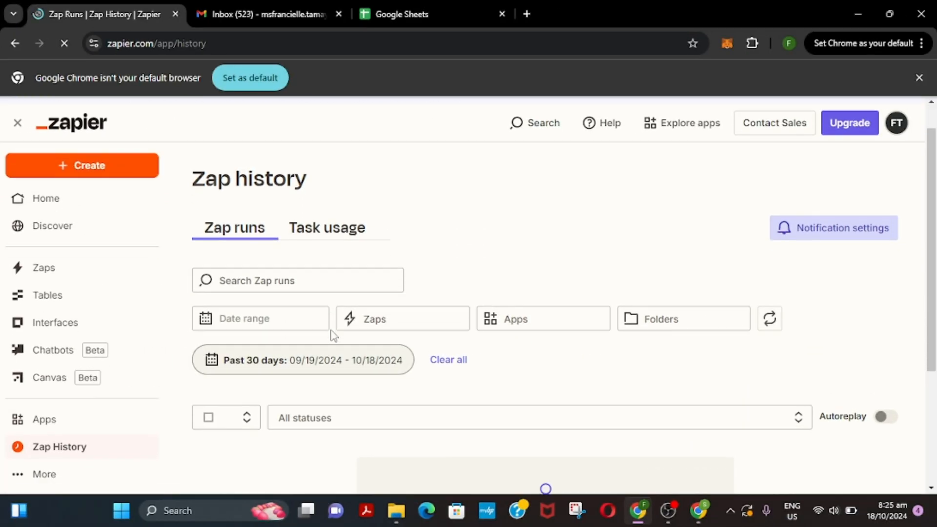
- Show Zap history as Task usage, which has no results for the past 30 days
scroll(332, 336, down, 1)
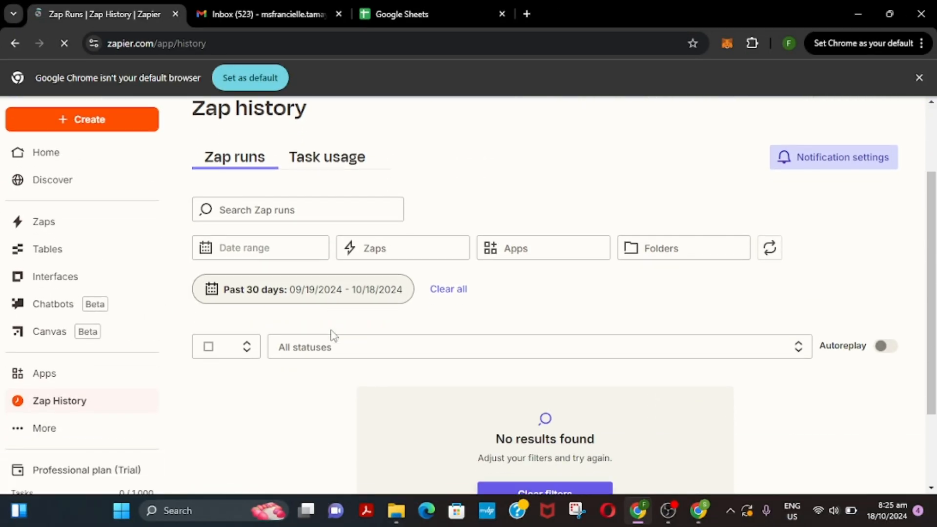
scroll(333, 334, up, 1)
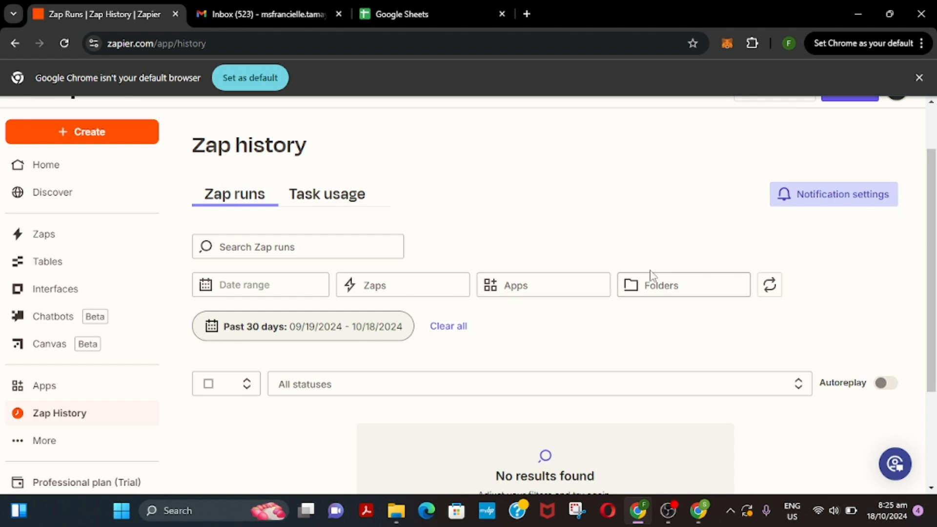
scroll(550, 433, down, 3)
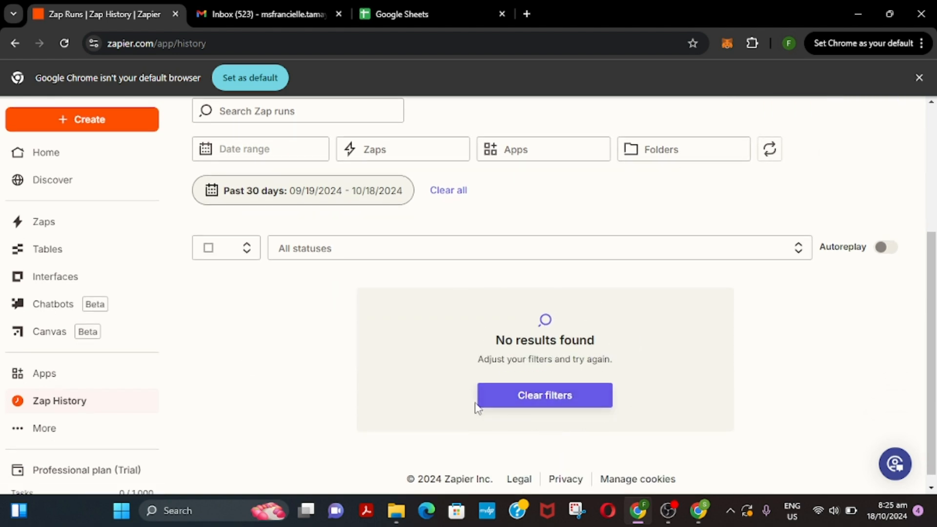
scroll(476, 407, up, 5)
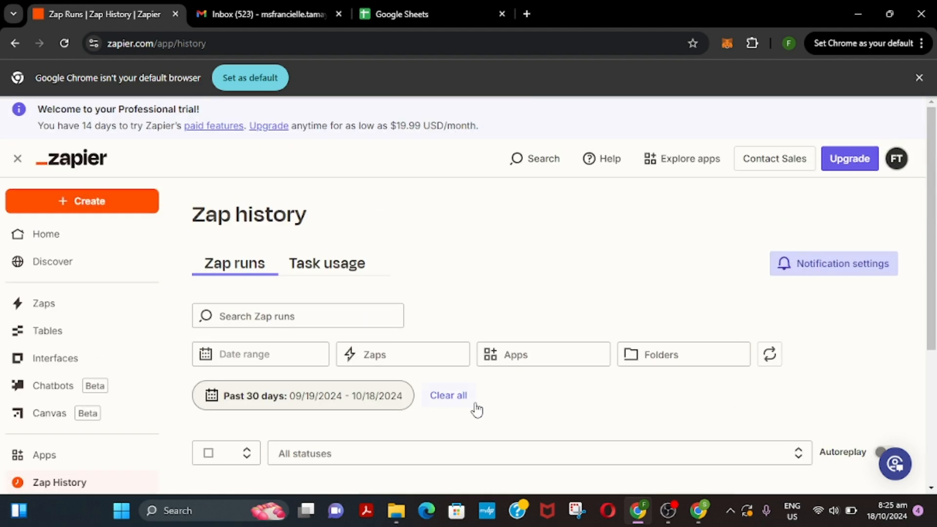
click(343, 272)
scroll(497, 295, down, 3)
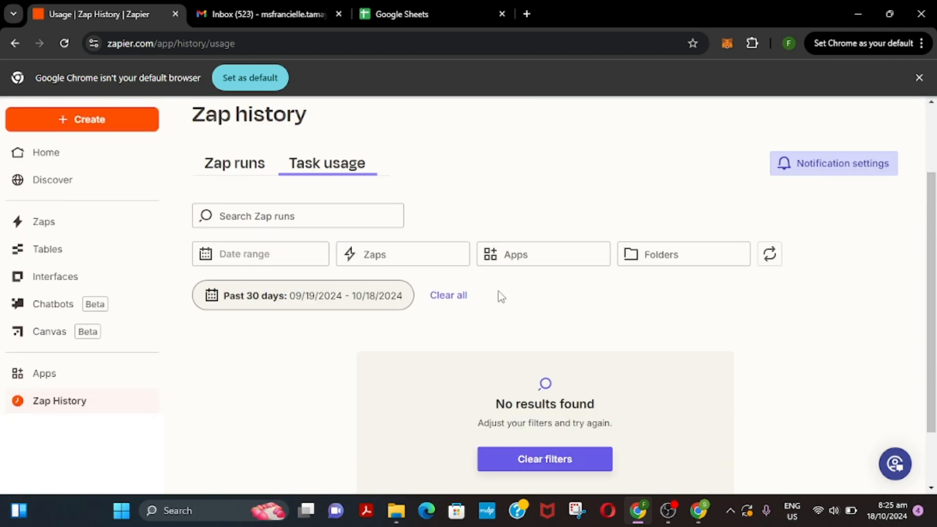